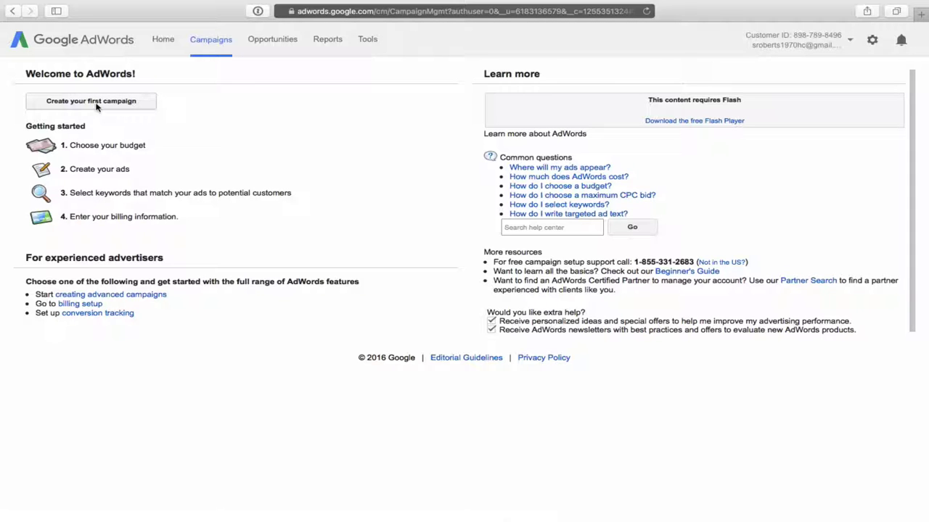
Start creating the first campaign and name it Landscaping.
left_click(97, 107)
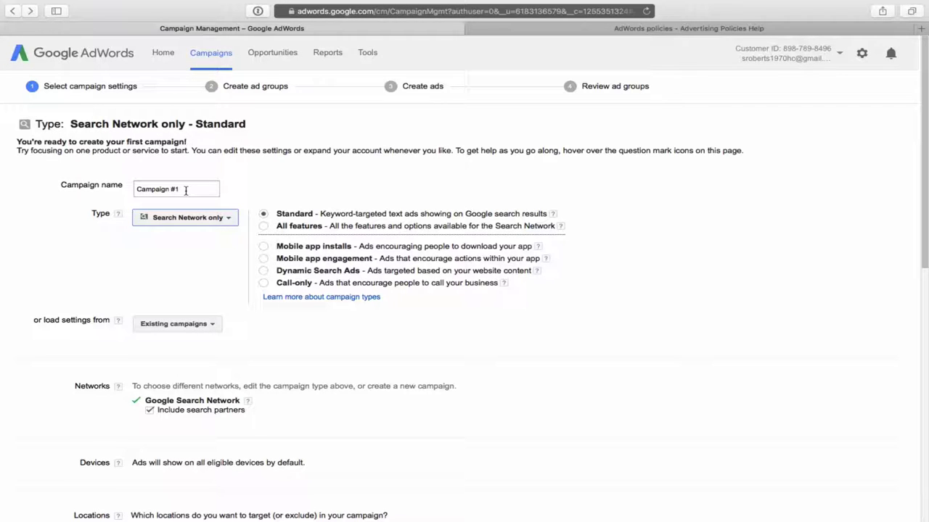
left_click(186, 190)
key("super+a")
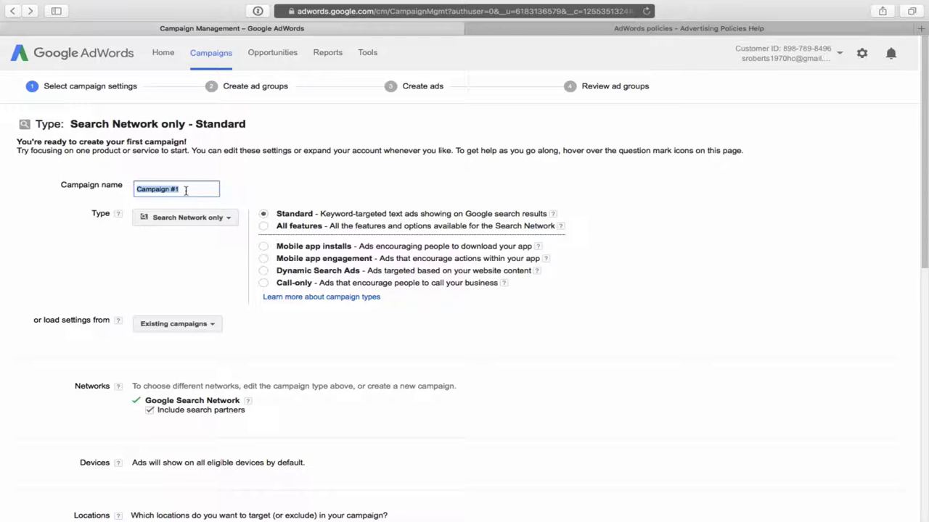
type("4")
Choose Search Network only as the campaign type, accepting the switch, and exclude search partners from the networks.
scroll(216, 271, "down", 1)
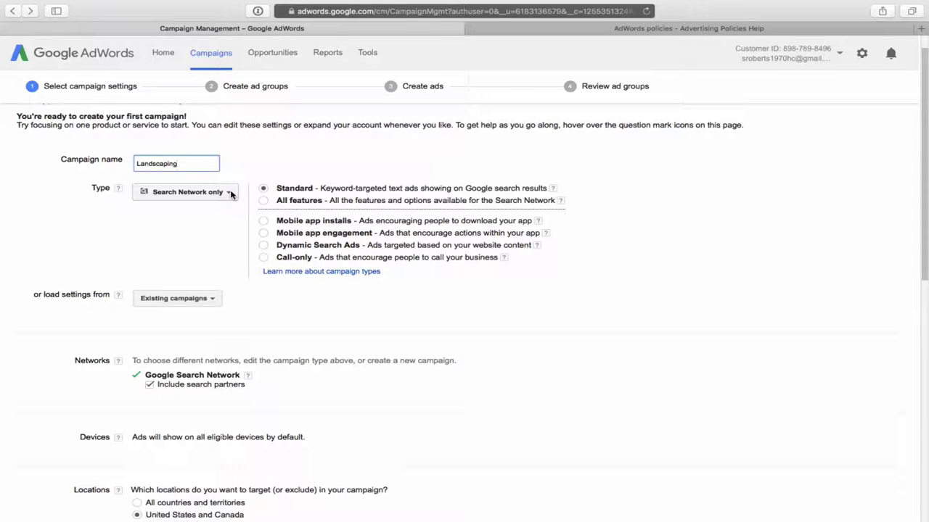
left_click(231, 194)
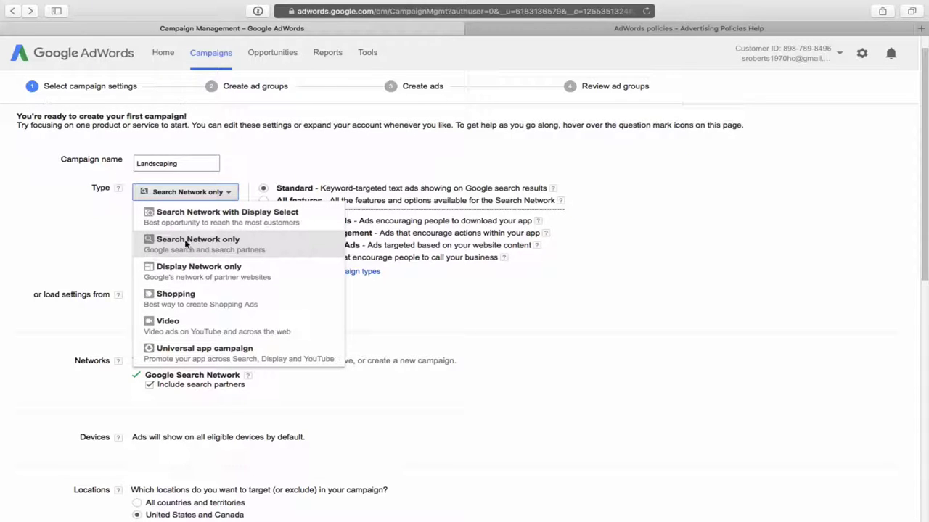
left_click(198, 244)
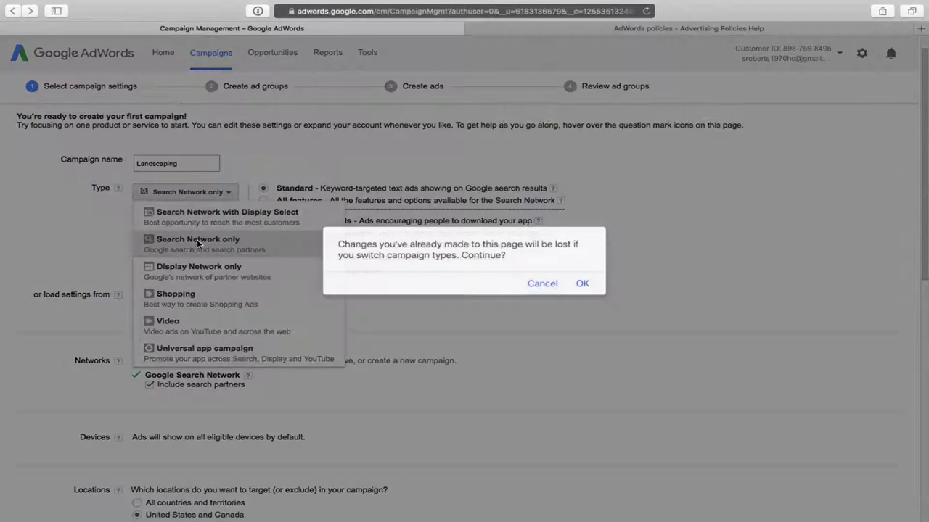
left_click(583, 285)
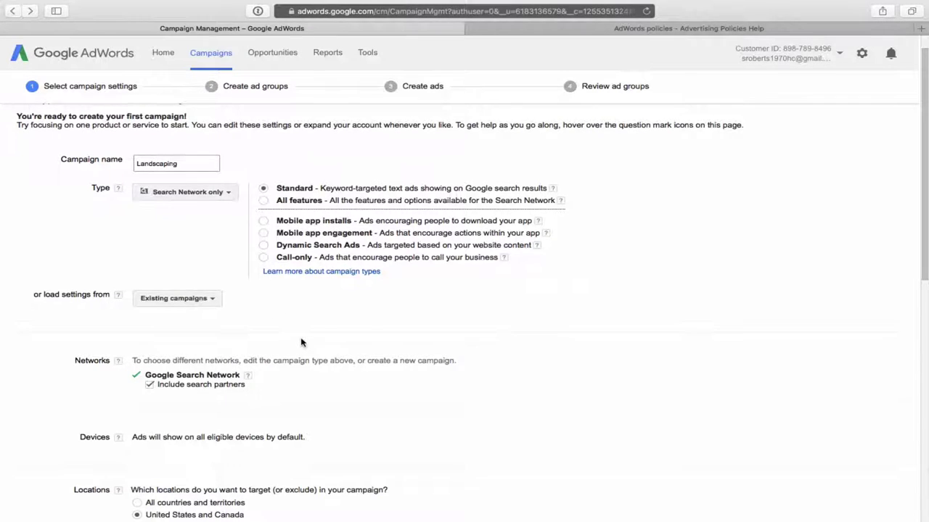
scroll(301, 343, "down", 3)
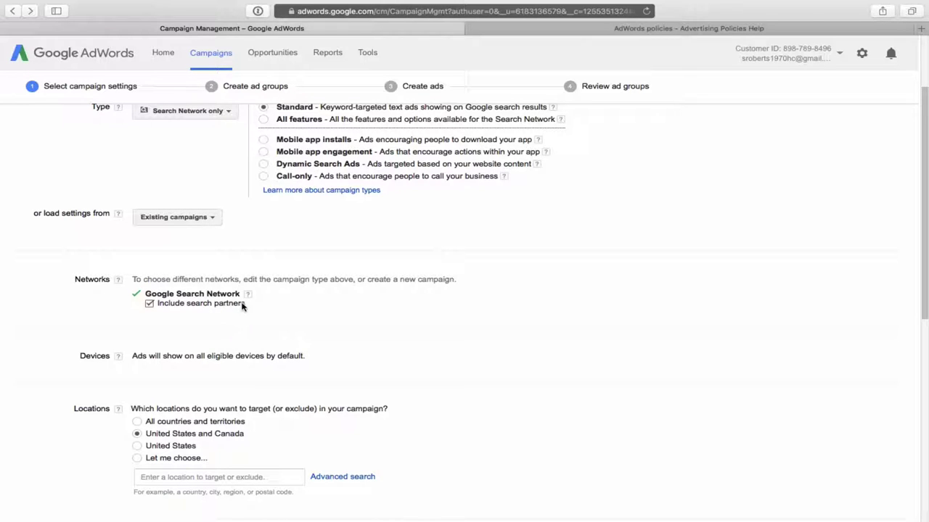
left_click(150, 305)
Target the campaign at a chosen location, the city of Toronto, Ontario, Canada.
scroll(373, 336, "down", 2)
scroll(371, 337, "down", 1)
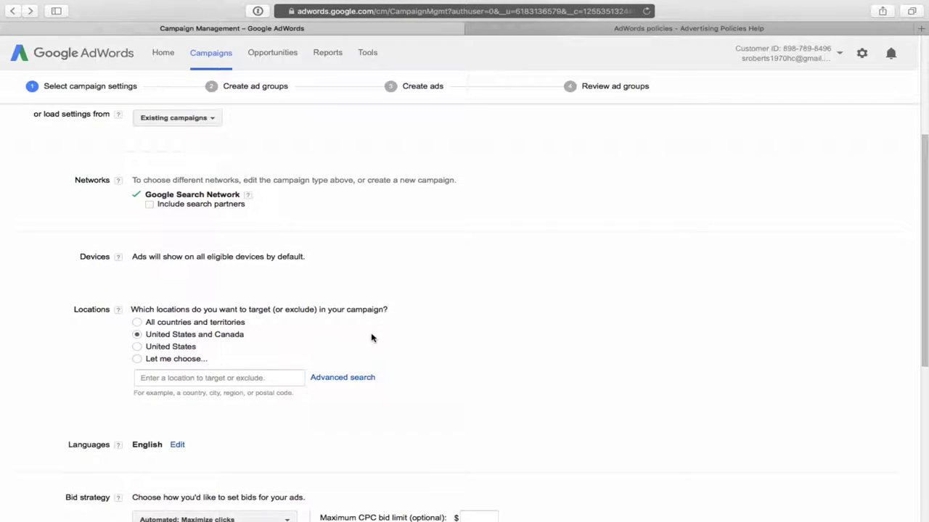
scroll(371, 337, "down", 4)
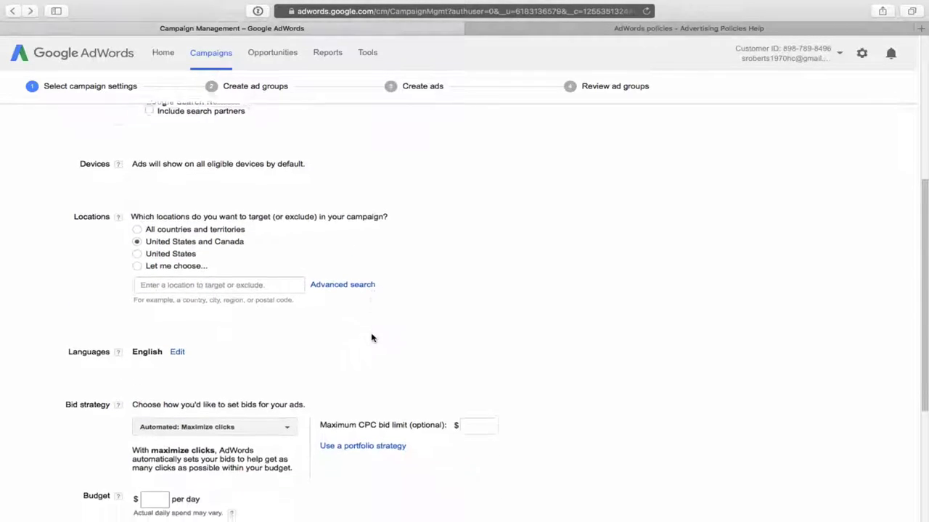
scroll(371, 337, "down", 1)
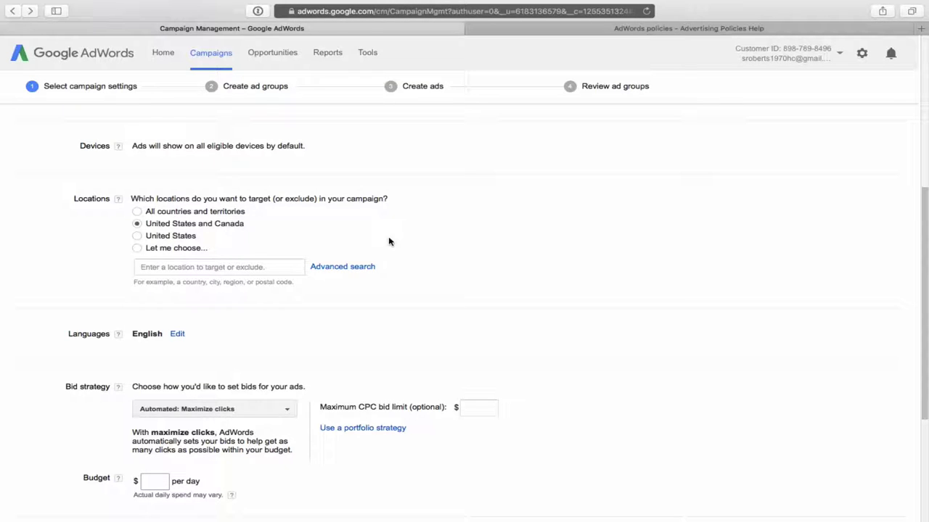
scroll(389, 241, "down", 2)
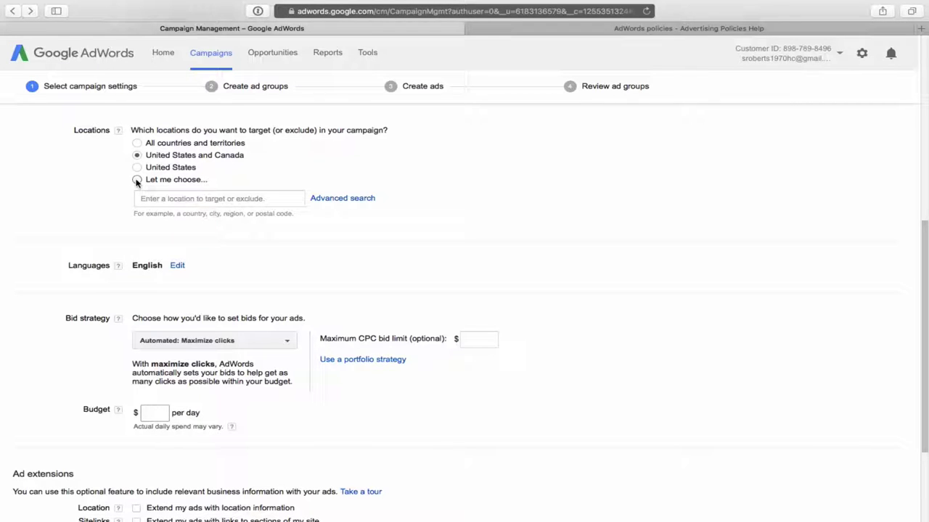
left_click(176, 199)
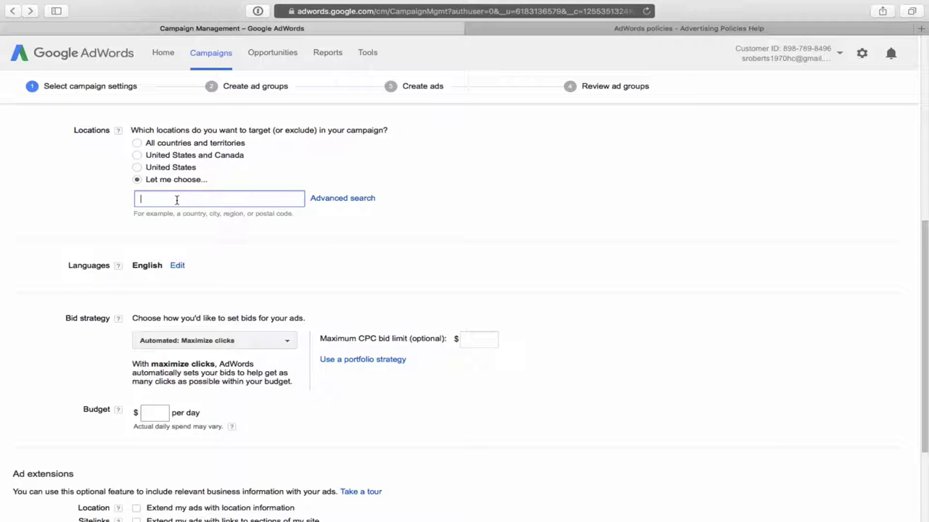
type("Toronto")
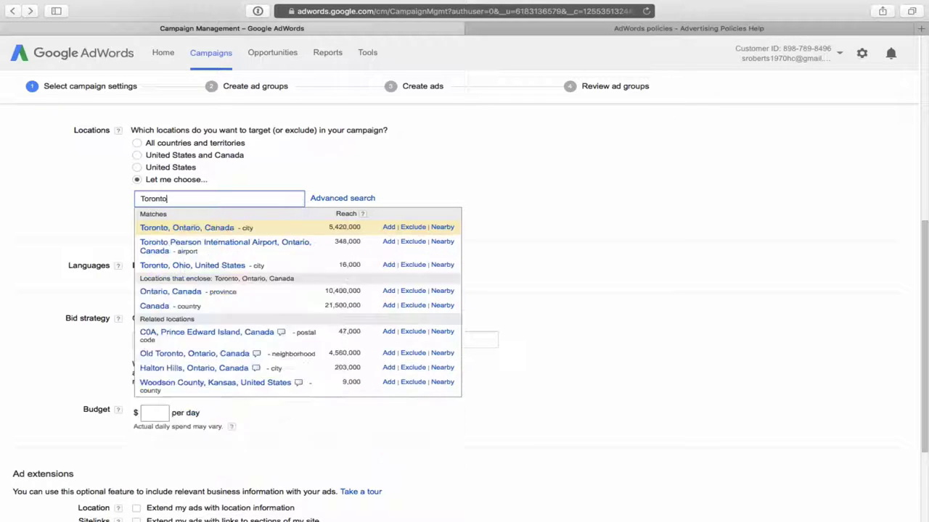
left_click(204, 228)
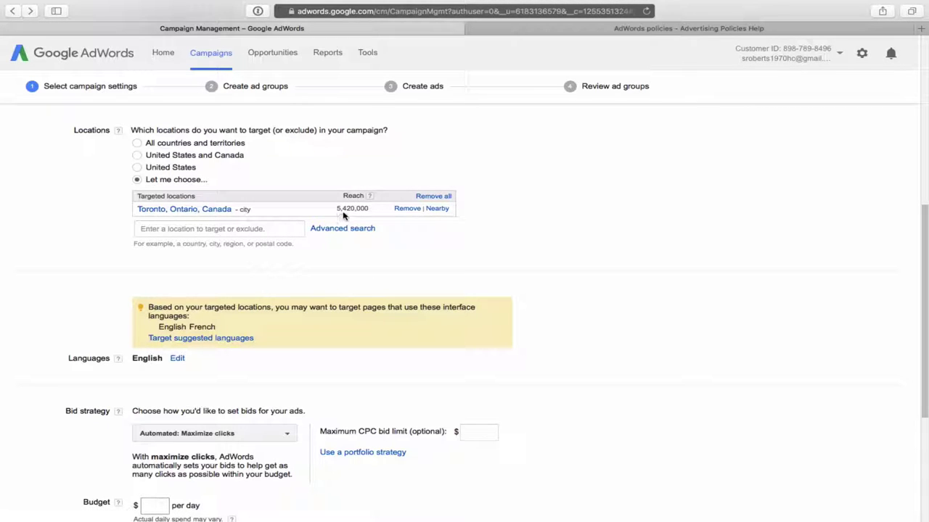
Change the bid strategy to Manual CPC with a default bid of $2.
scroll(508, 254, "down", 3)
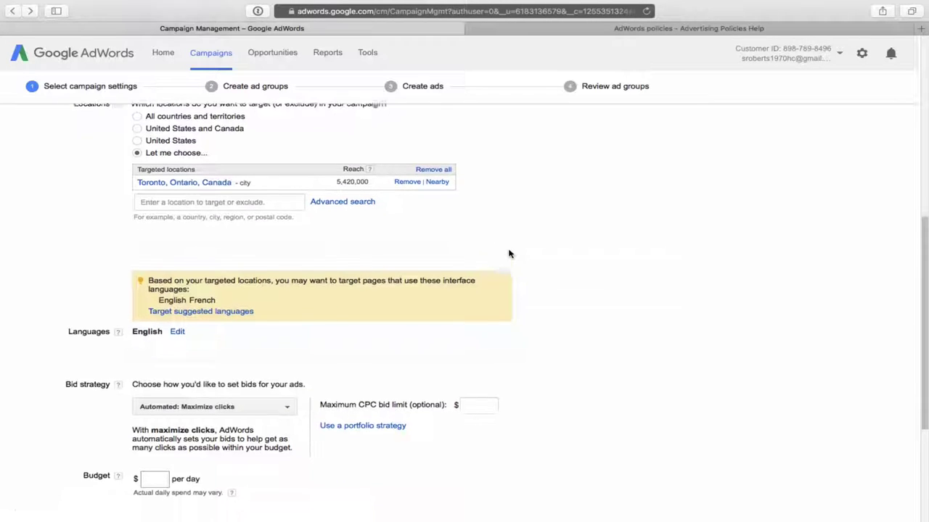
scroll(508, 254, "down", 1)
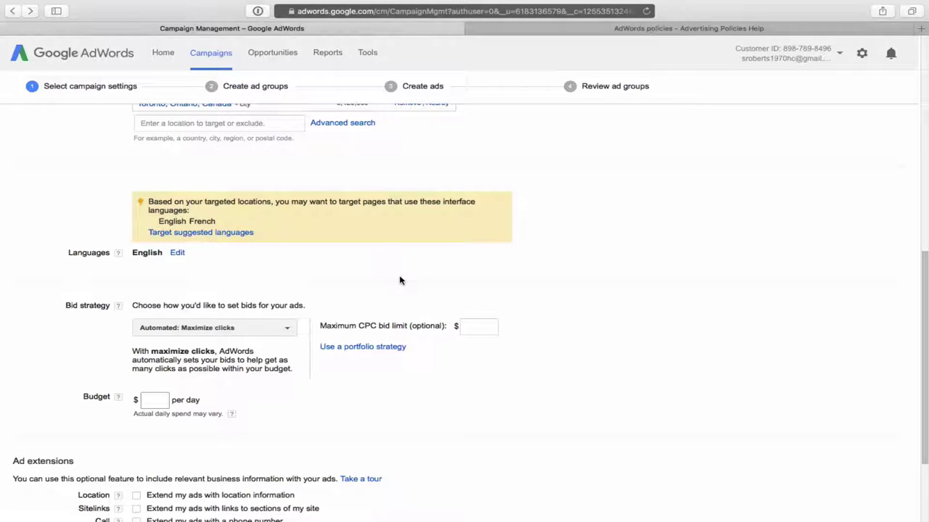
scroll(401, 279, "down", 2)
scroll(400, 279, "down", 2)
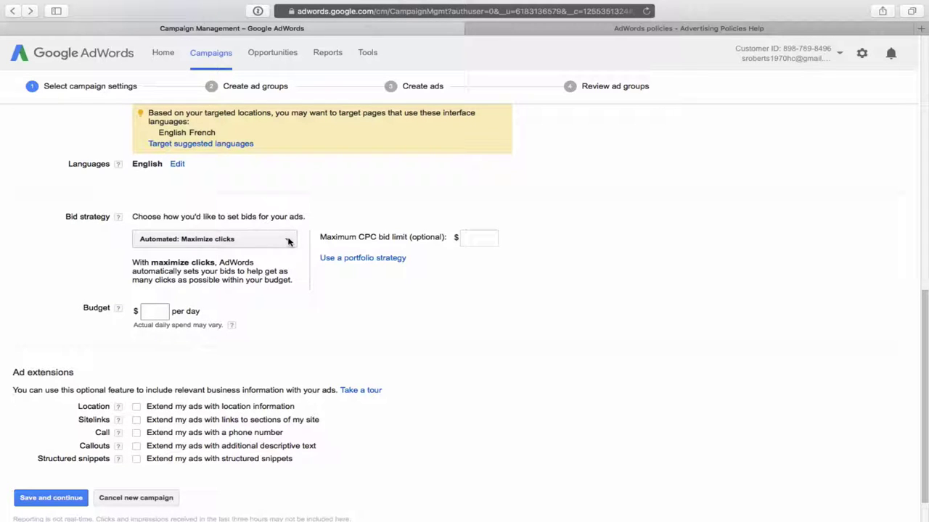
left_click(287, 239)
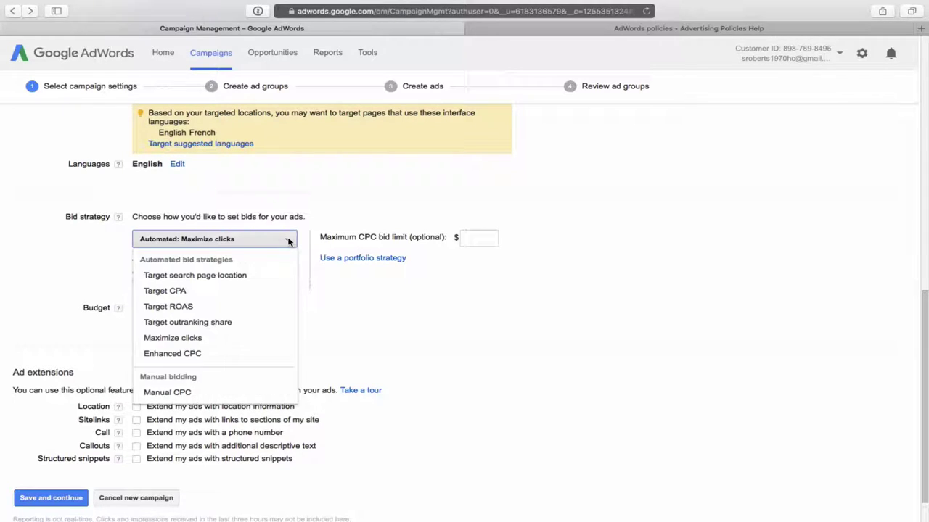
left_click(182, 394)
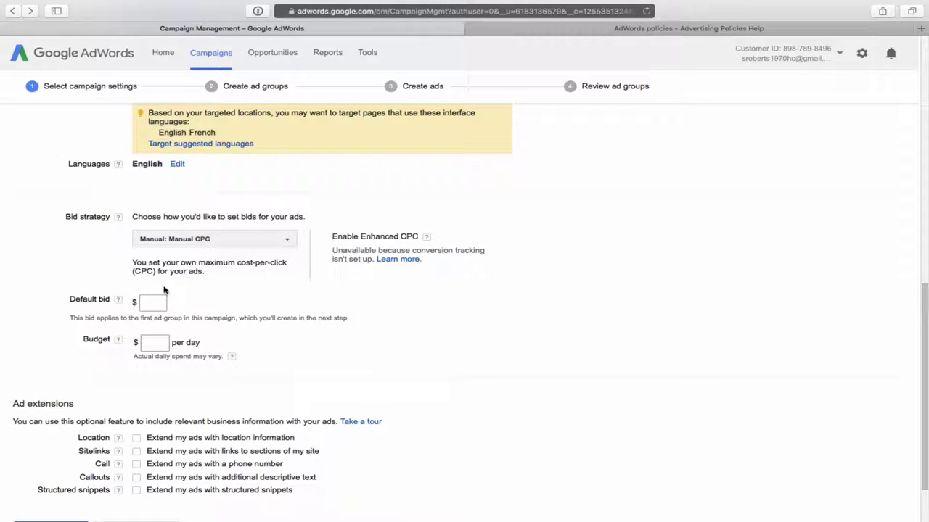
left_click(152, 305)
type("2")
Set the budget to $15 per day and save the campaign settings to continue to ad group creation.
left_click(158, 346)
type("15")
scroll(463, 370, "down", 3)
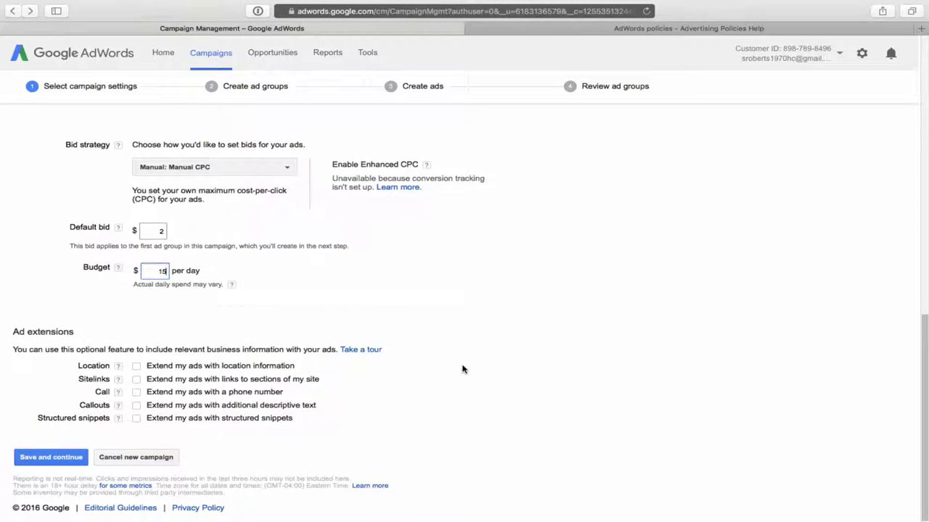
scroll(462, 370, "up", 1)
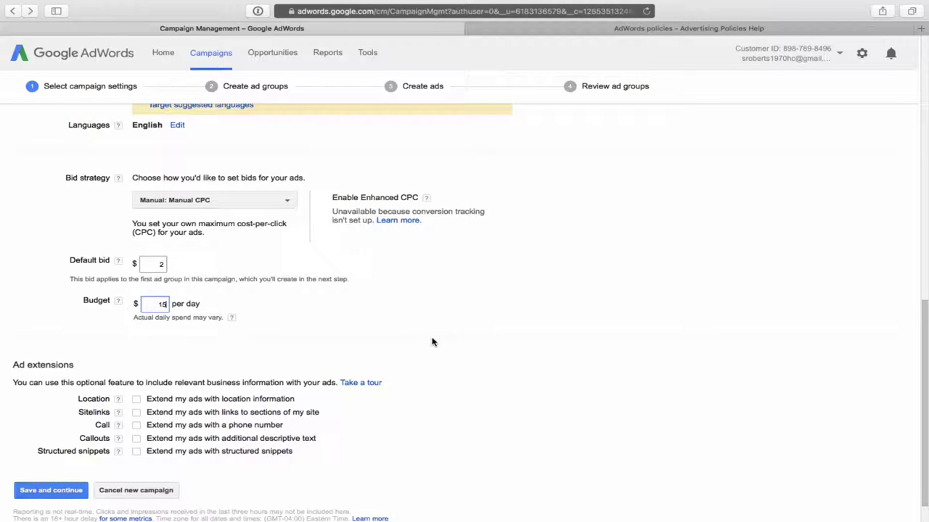
scroll(431, 342, "down", 1)
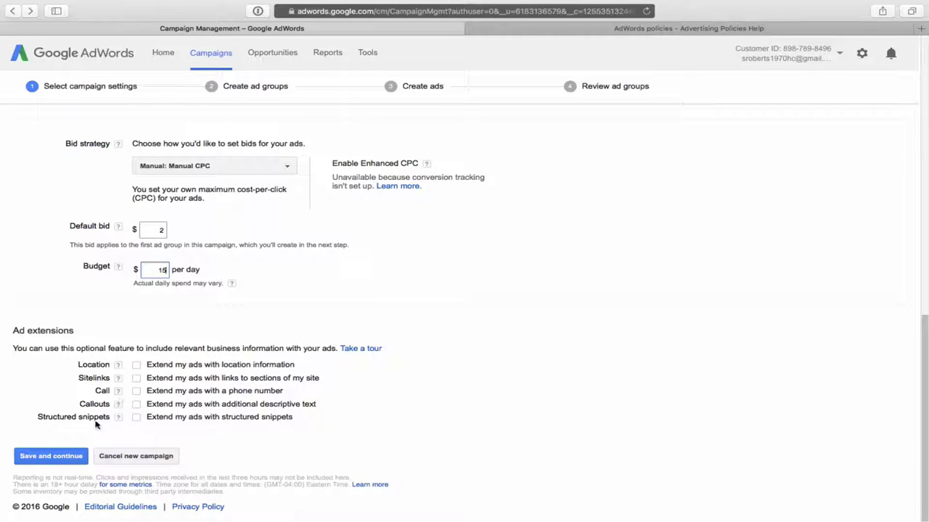
left_click(63, 458)
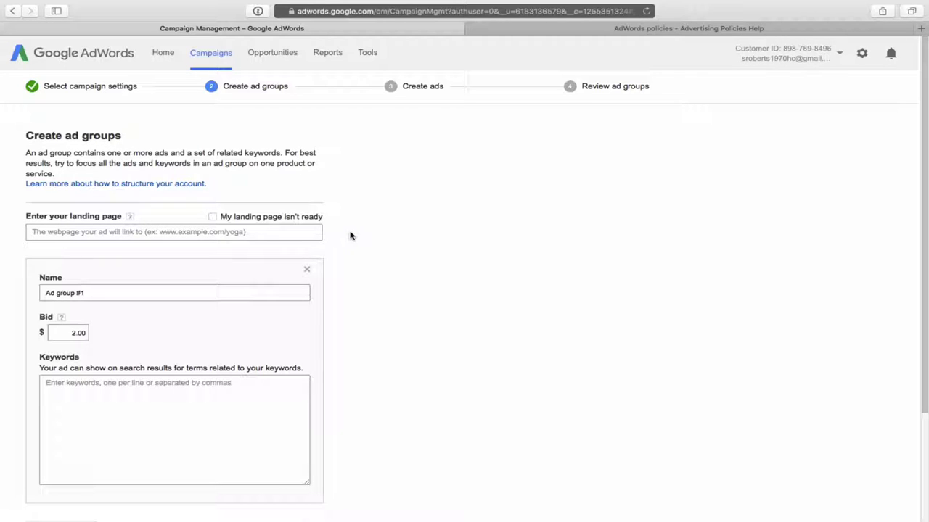
Enter carondesktop.com as the landing page to get ad group ideas.
left_click(273, 232)
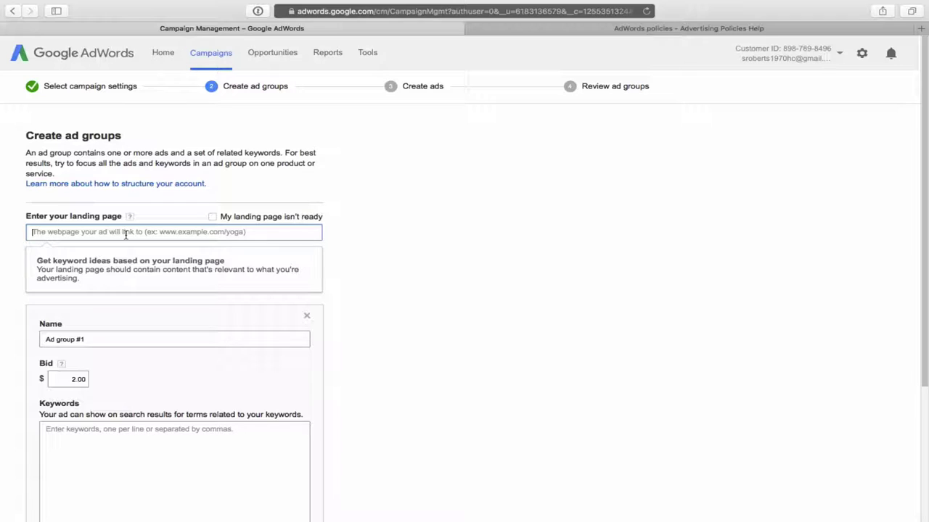
type("carondesktop.com")
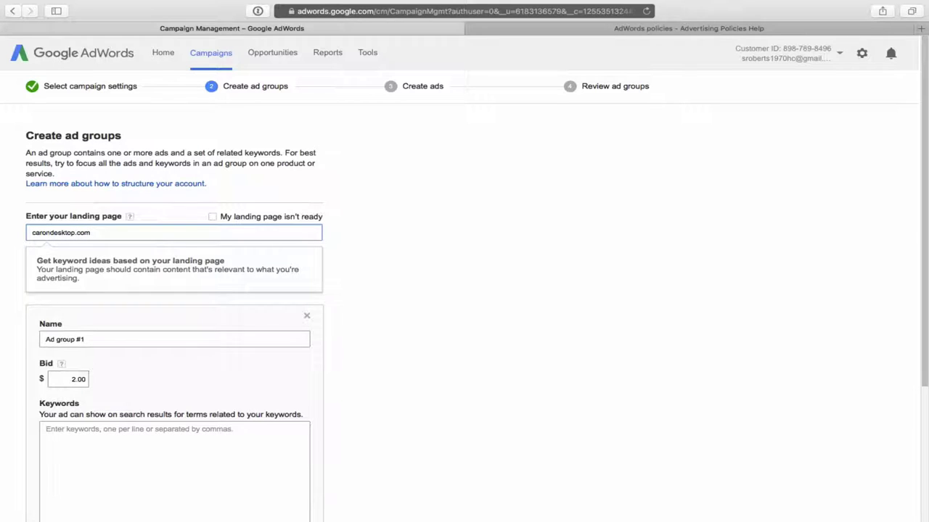
key("Return")
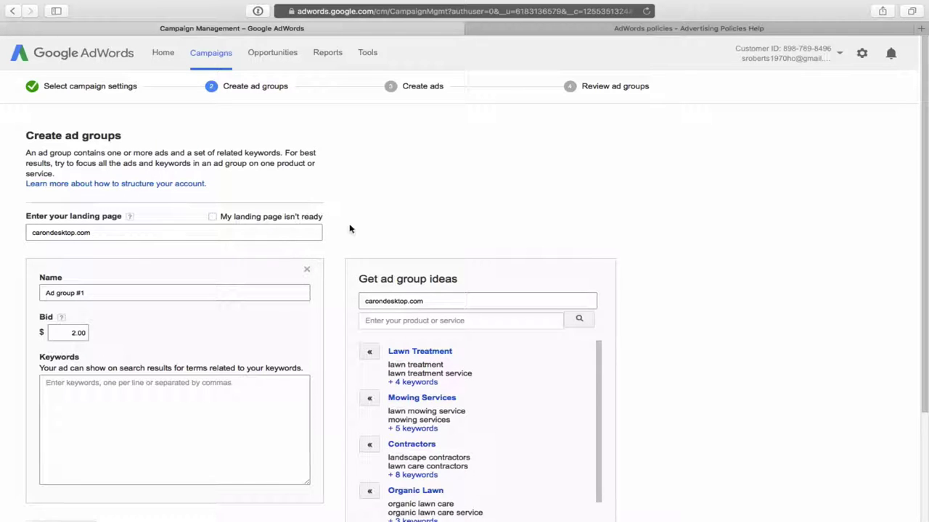
Open the suggested Mowing Services ad group idea and add it with all its keywords to the campaign.
scroll(412, 228, "down", 2)
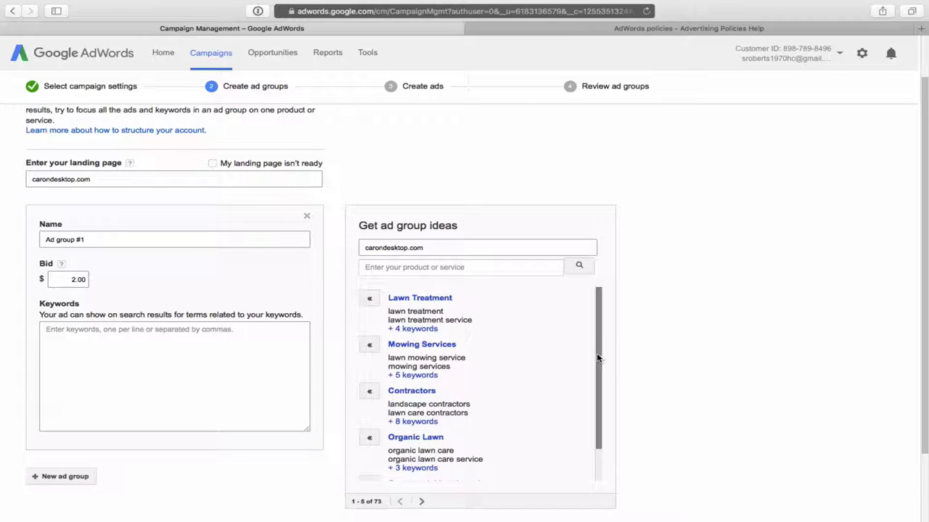
scroll(599, 358, "up", 1)
scroll(598, 358, "down", 2)
scroll(598, 357, "down", 5)
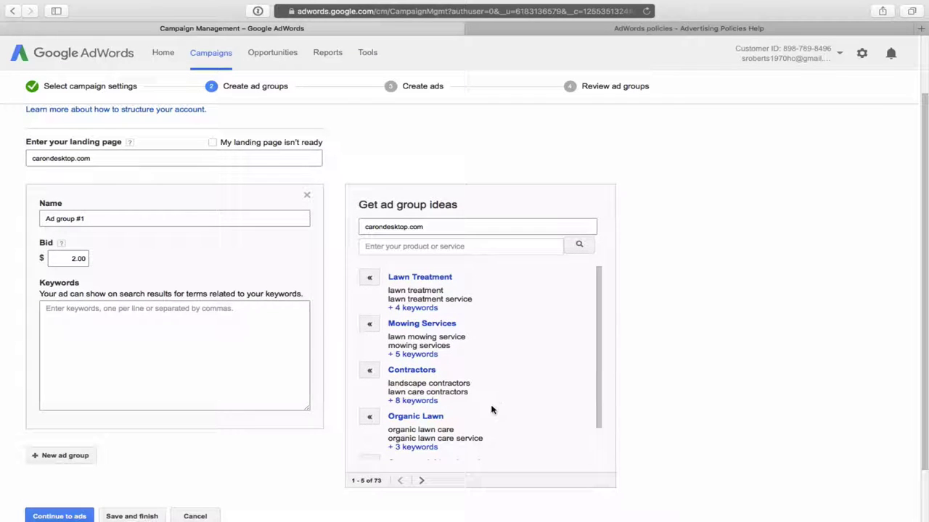
scroll(491, 410, "down", 1)
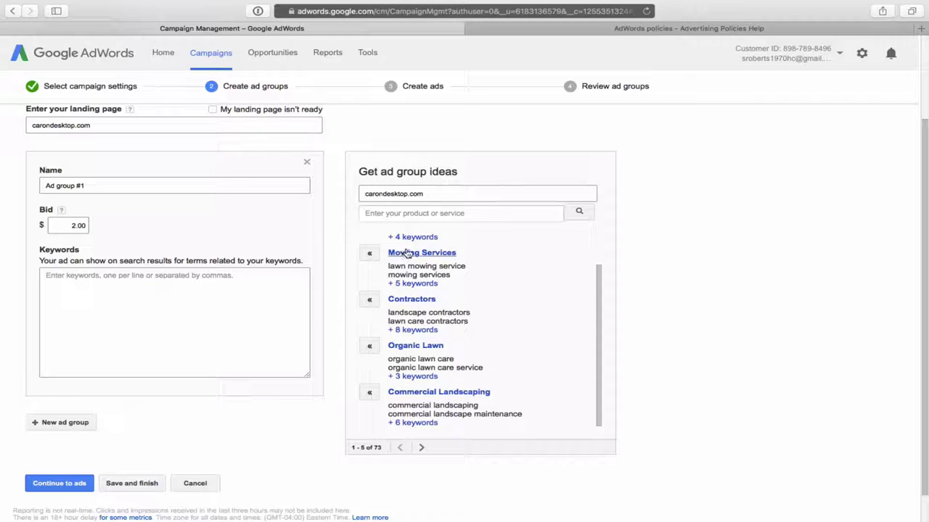
left_click(405, 287)
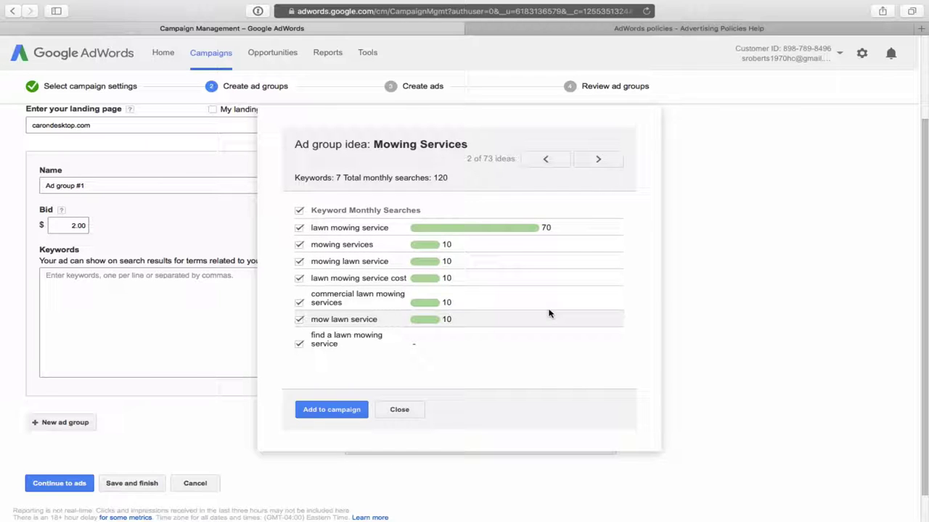
left_click(331, 410)
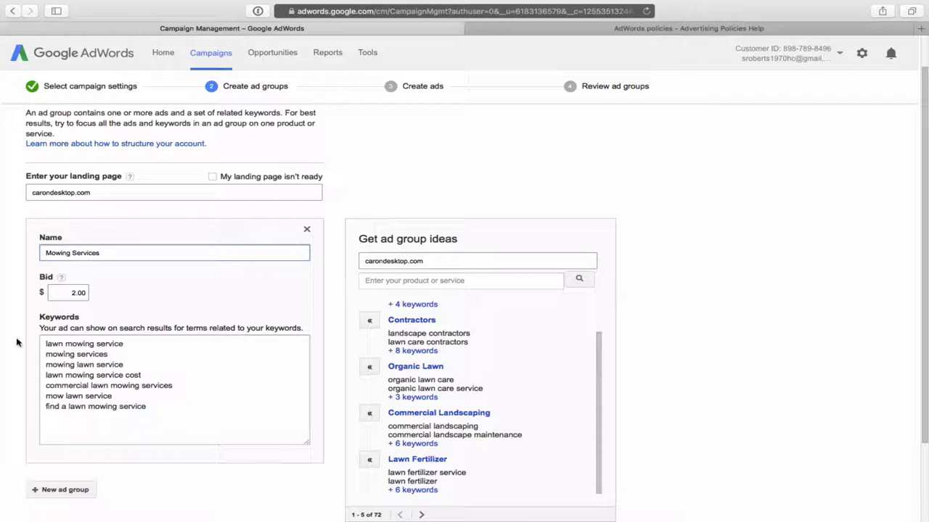
Add the keyword "lawn care quote" at the end of the Mowing Services keyword list.
left_click(159, 411)
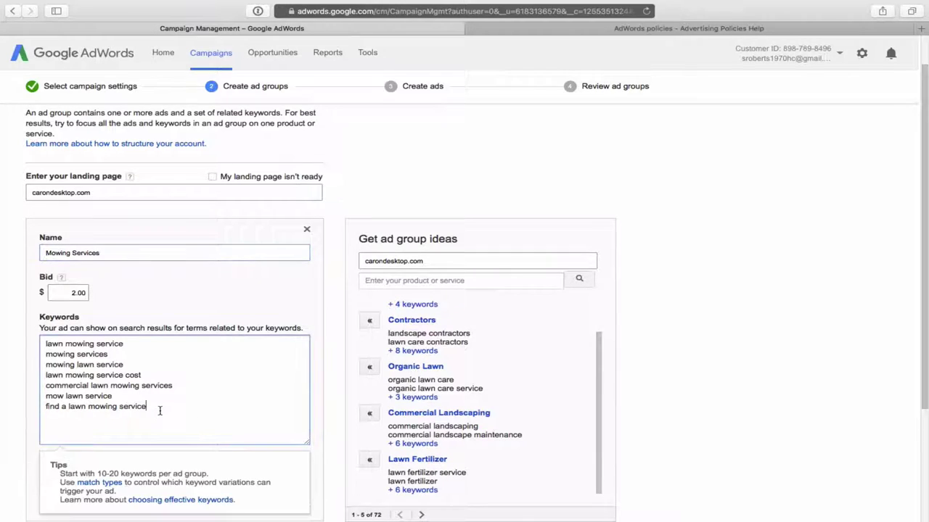
key("Return")
type("lawn care quot")
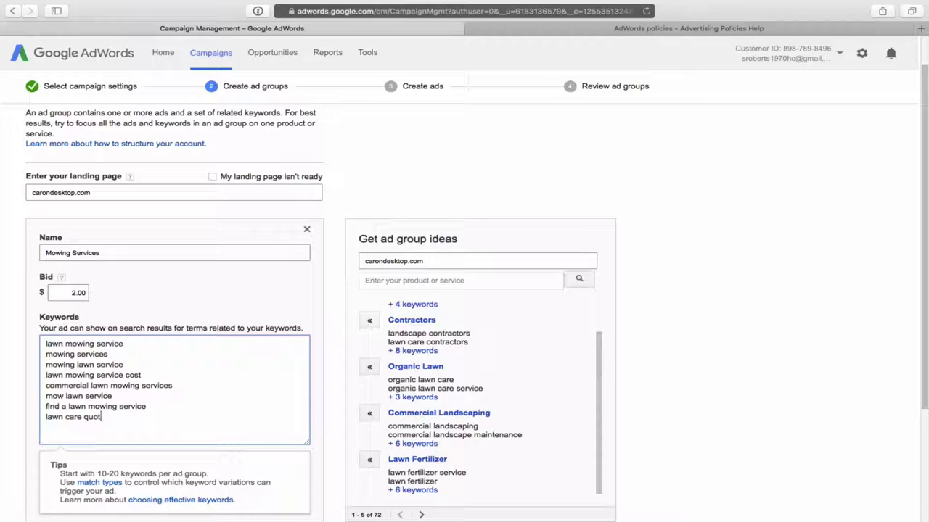
type("e")
scroll(170, 419, "down", 3)
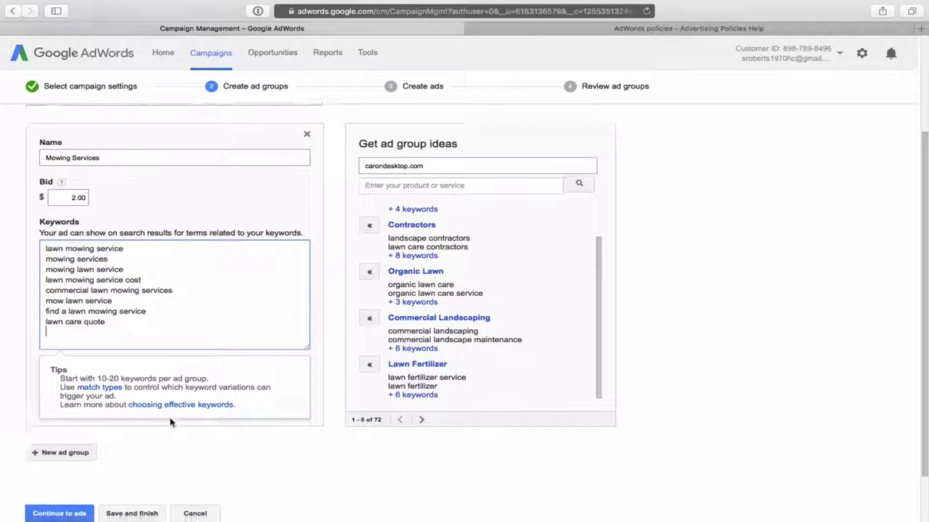
scroll(170, 422, "down", 1)
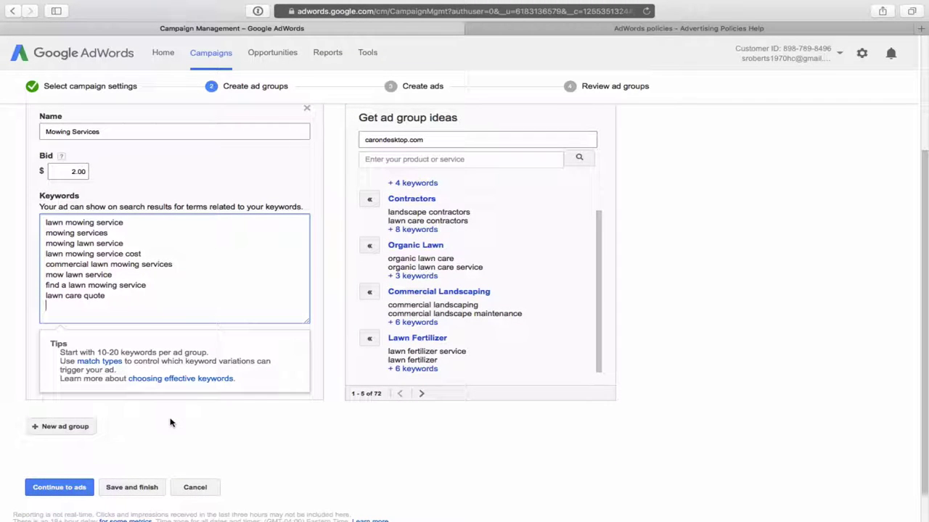
Check the Mowing Services ad group's bid and keywords and continue to ad creation.
scroll(193, 323, "down", 1)
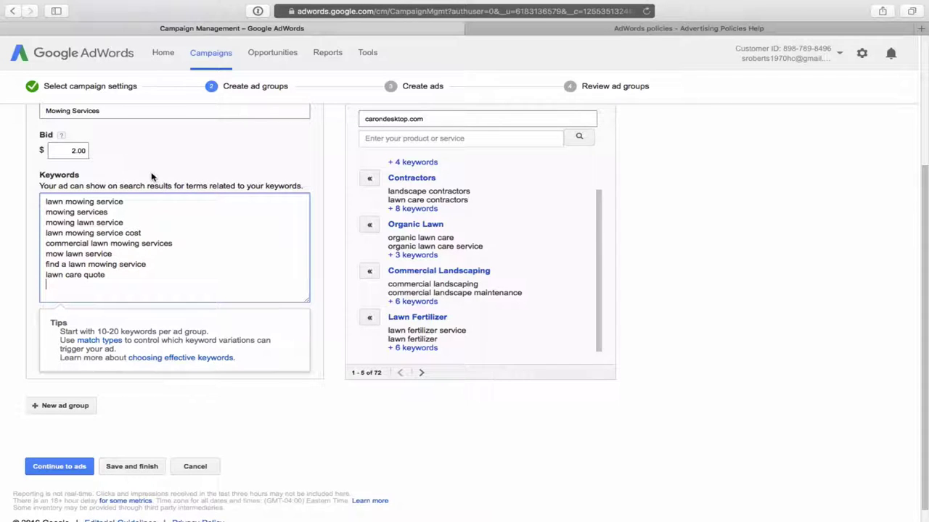
scroll(151, 177, "up", 5)
scroll(152, 177, "up", 1)
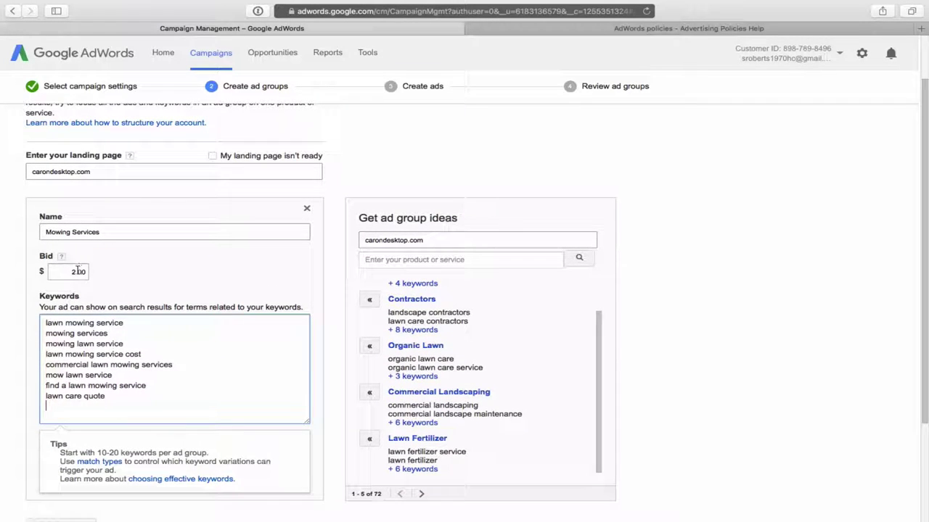
scroll(194, 270, "down", 5)
scroll(194, 270, "down", 1)
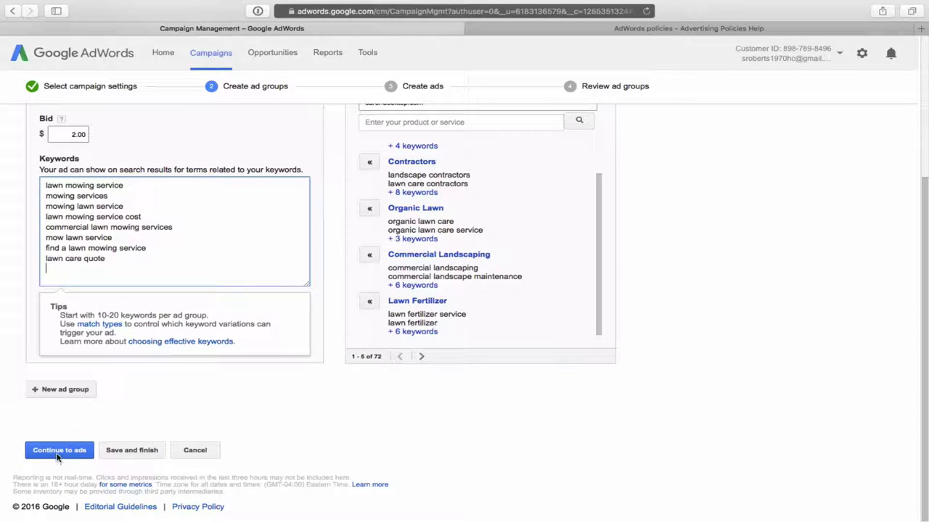
left_click(59, 451)
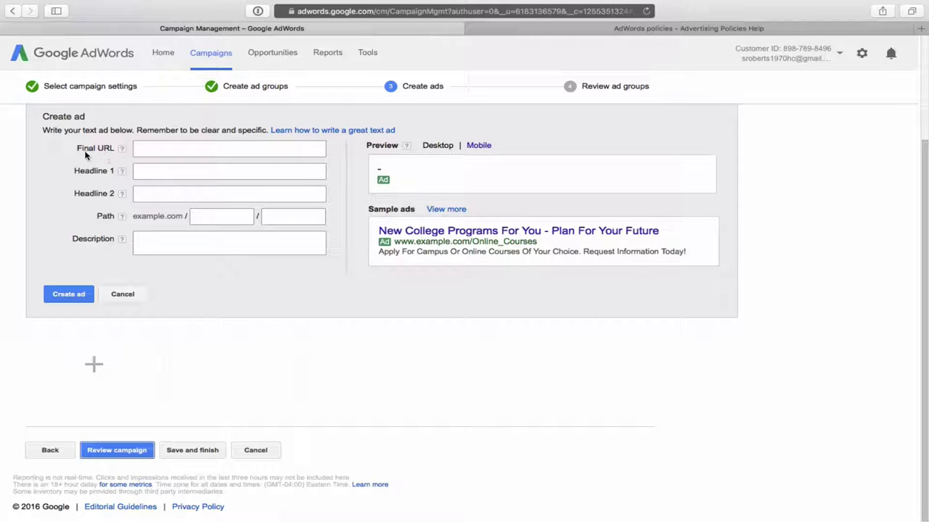
Enter carondesktop.com as the final URL of the new text ad.
left_click(151, 150)
left_click(151, 150)
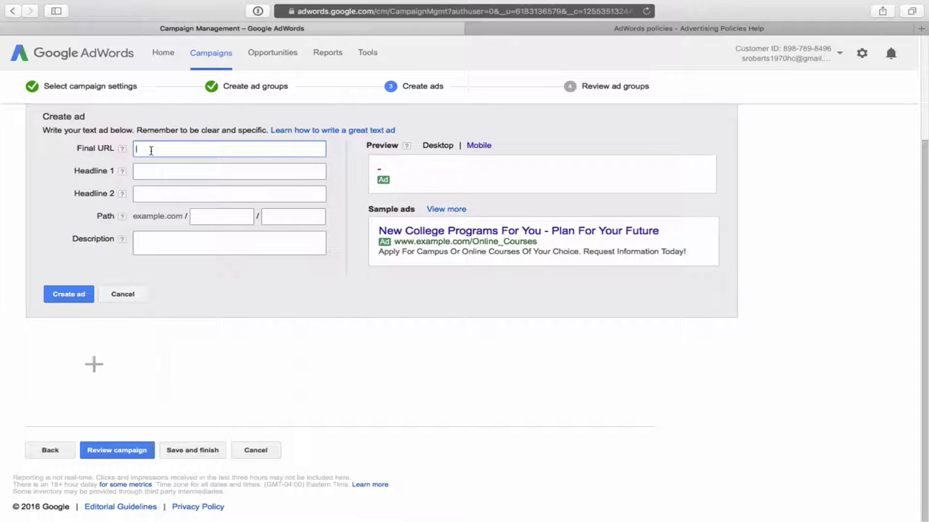
type("carondesktop.com")
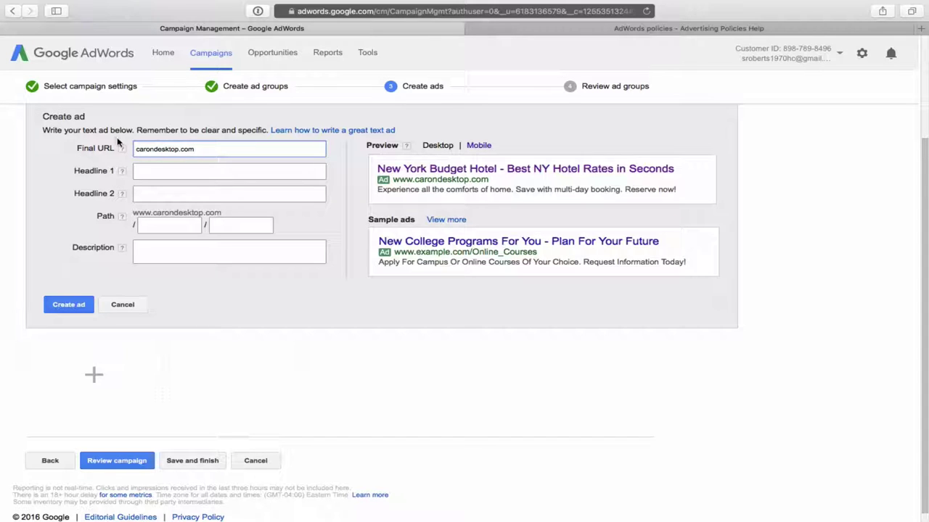
Write "Lawn Care- - Get A Quote Now" as Headline 1 of the text ad.
mouse_move(123, 174)
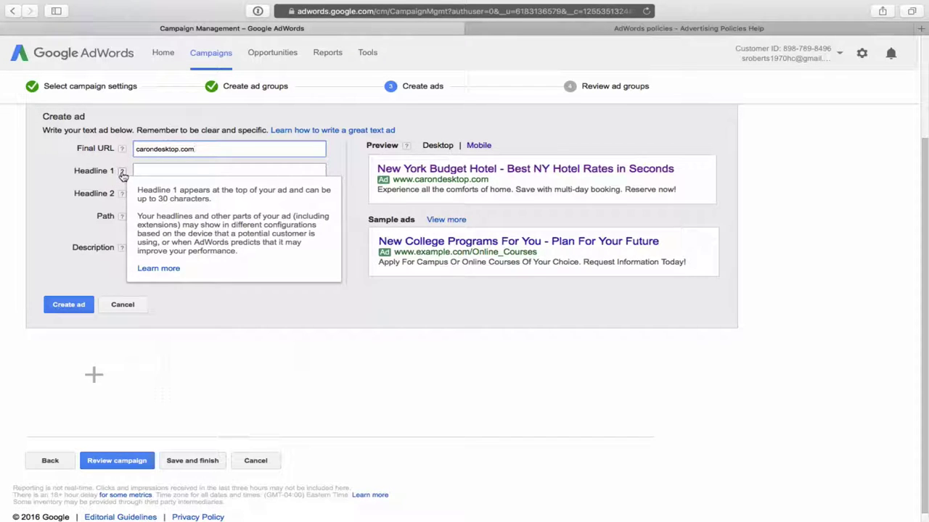
mouse_move(123, 196)
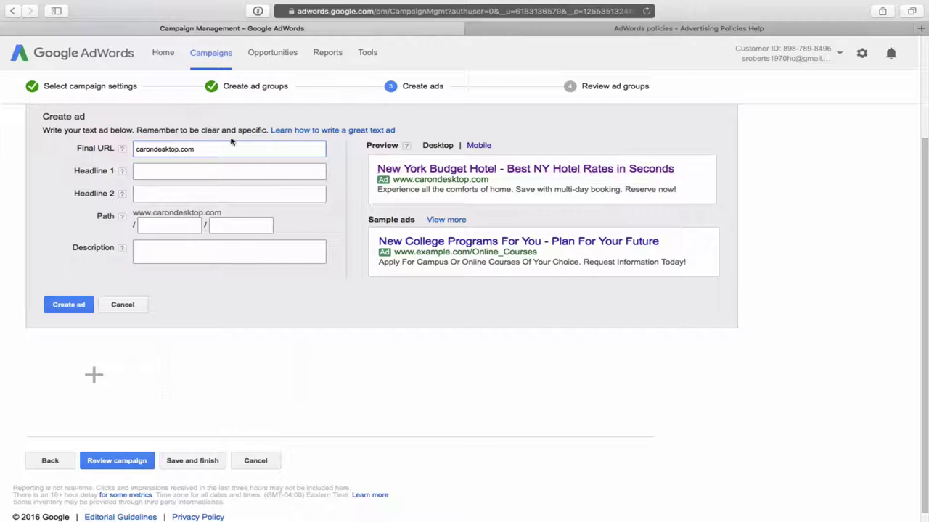
left_click(161, 176)
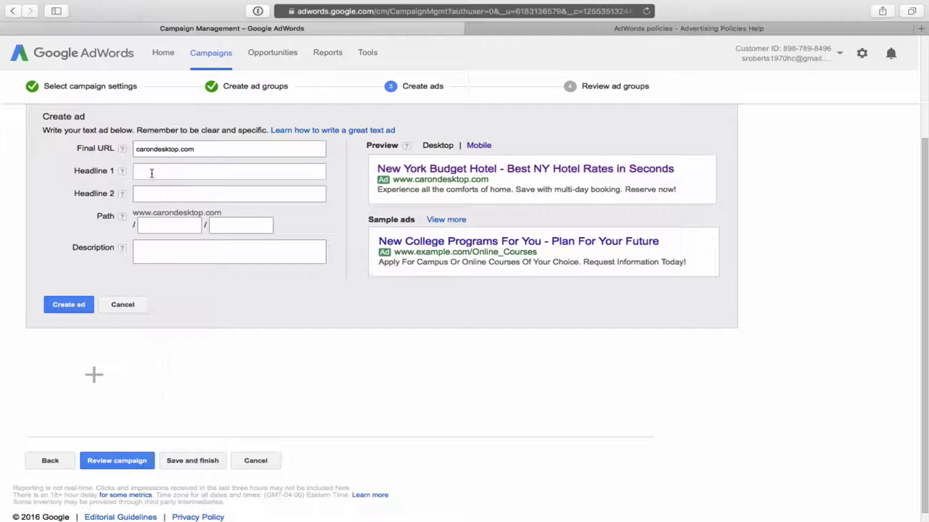
left_click(152, 173)
type("La")
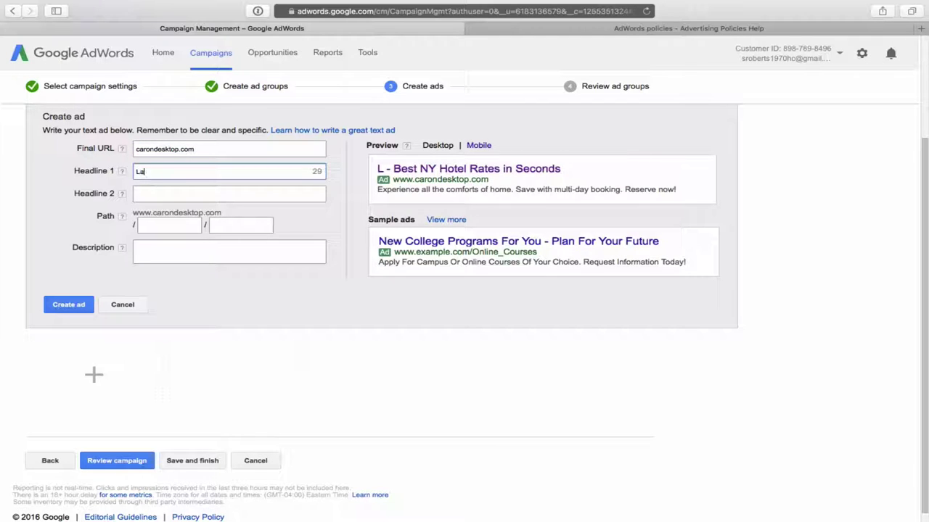
type("wn Care")
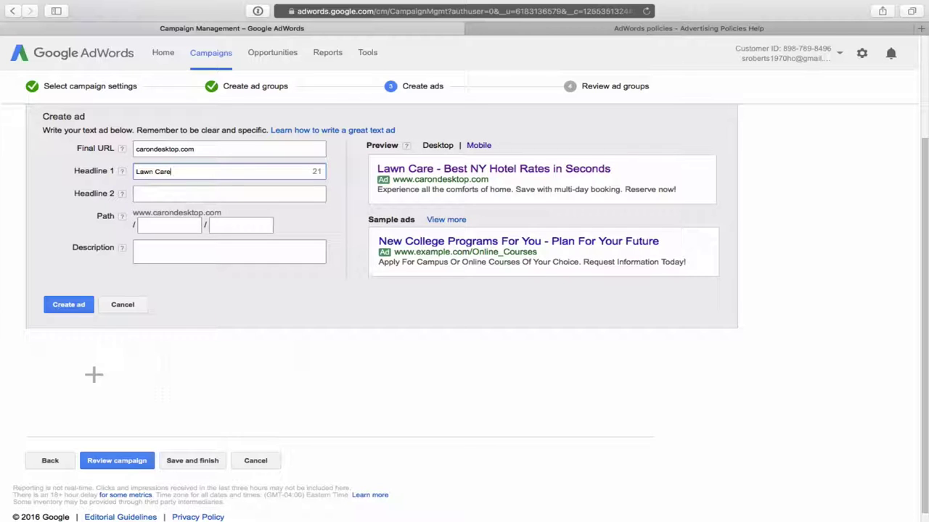
type("-")
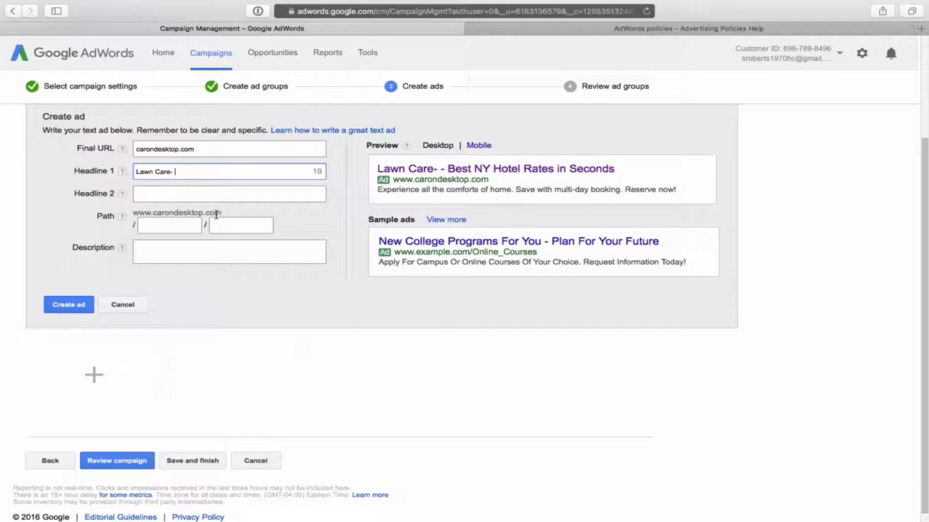
type("Ge")
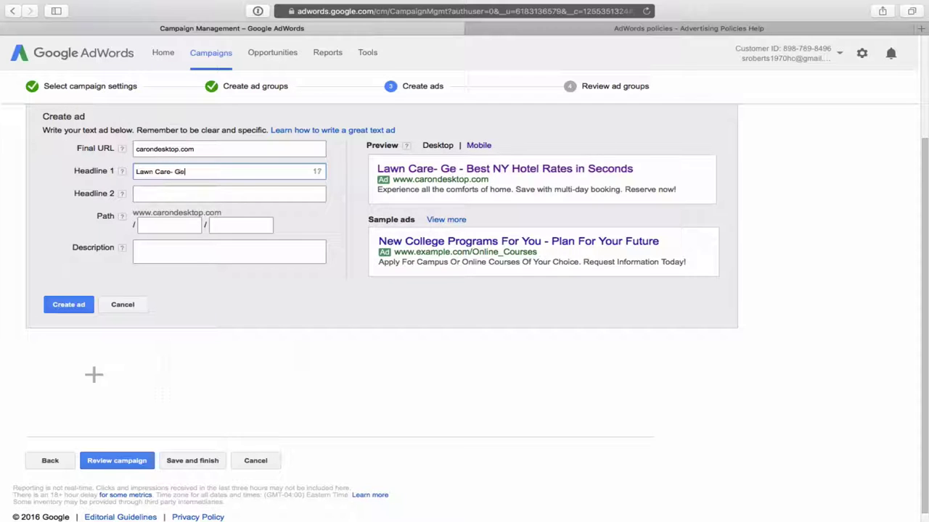
type("at")
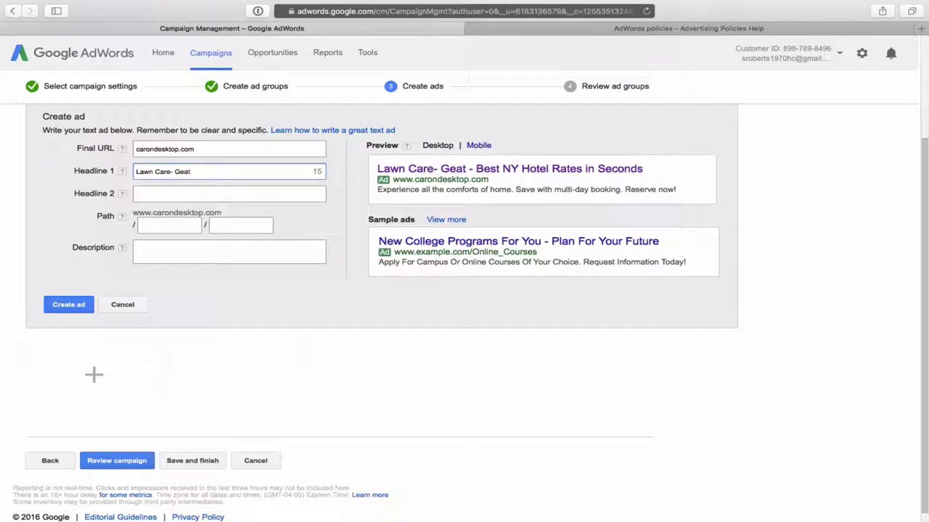
key("BackSpace")
key("BackSpace")
type("t")
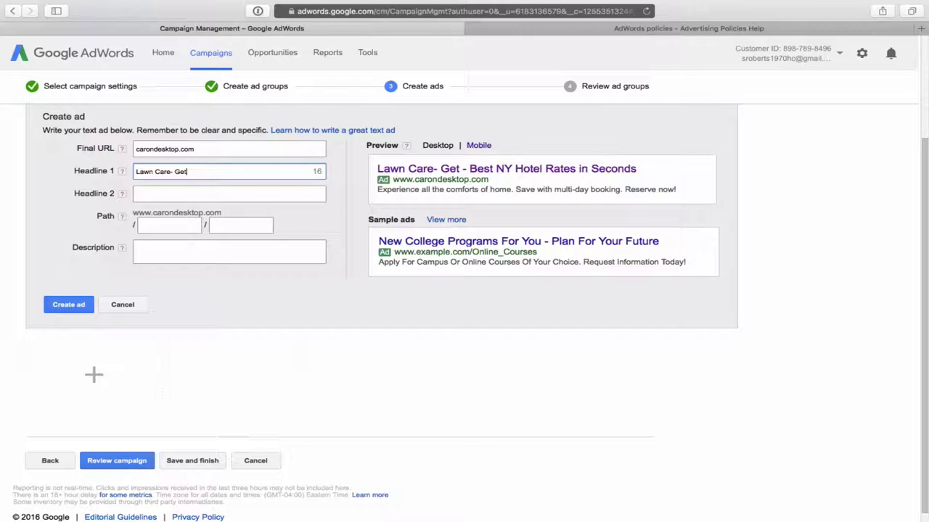
type(" A Quo")
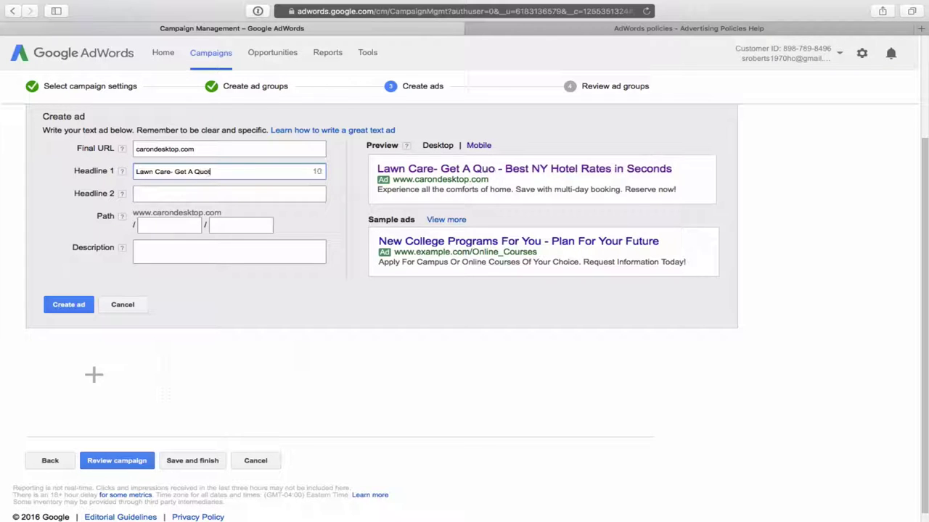
type("te Now")
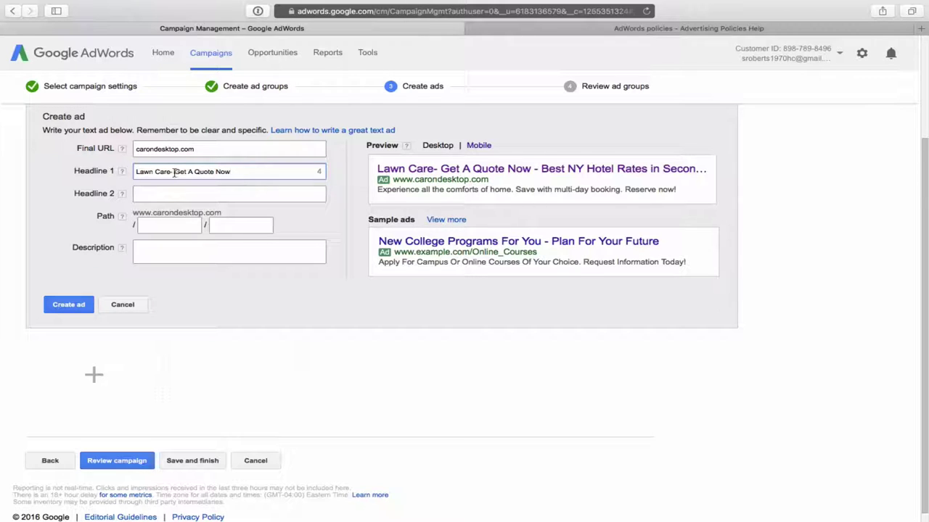
key("BackSpace")
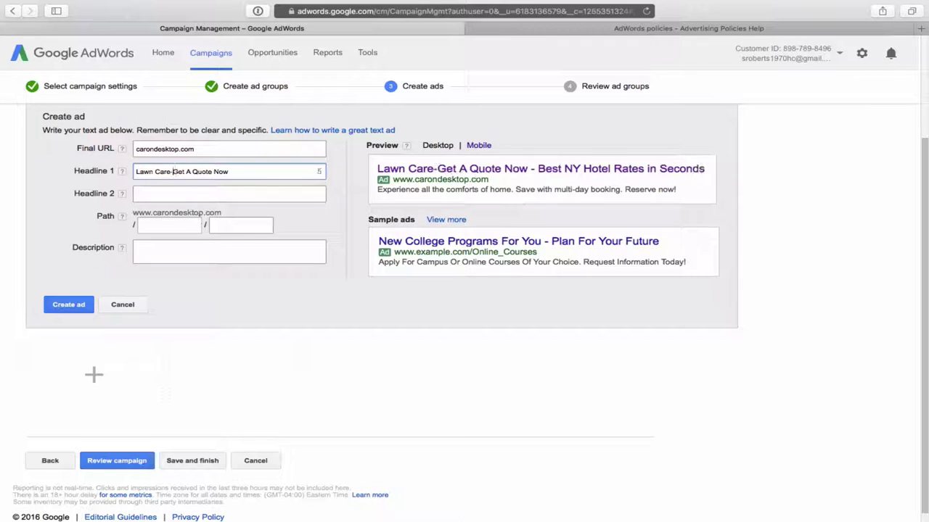
type("-")
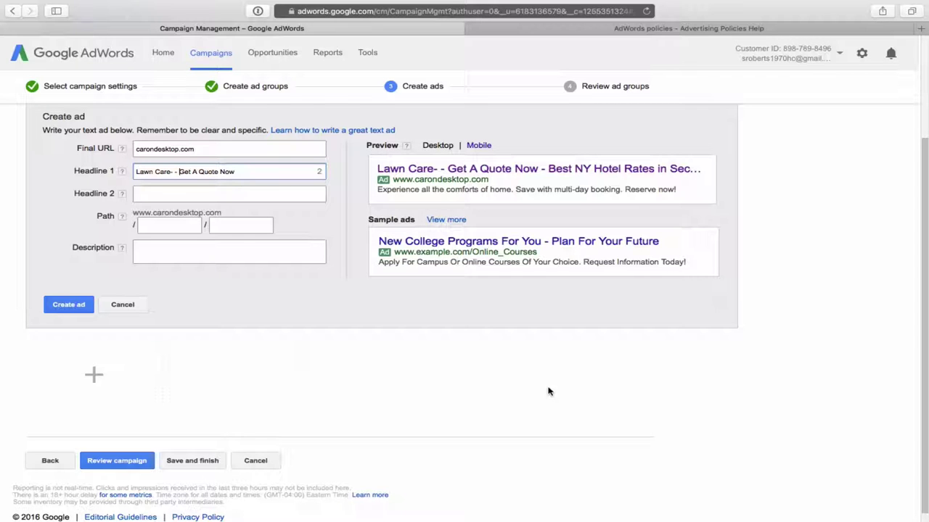
Bring up the AdWords policies help page and look over its four broad policy areas.
scroll(548, 391, "down", 1)
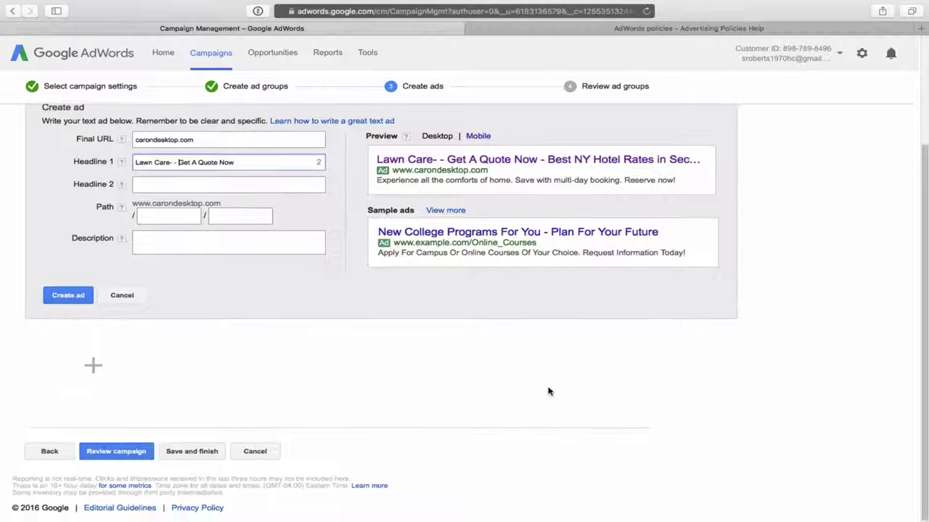
scroll(549, 392, "up", 2)
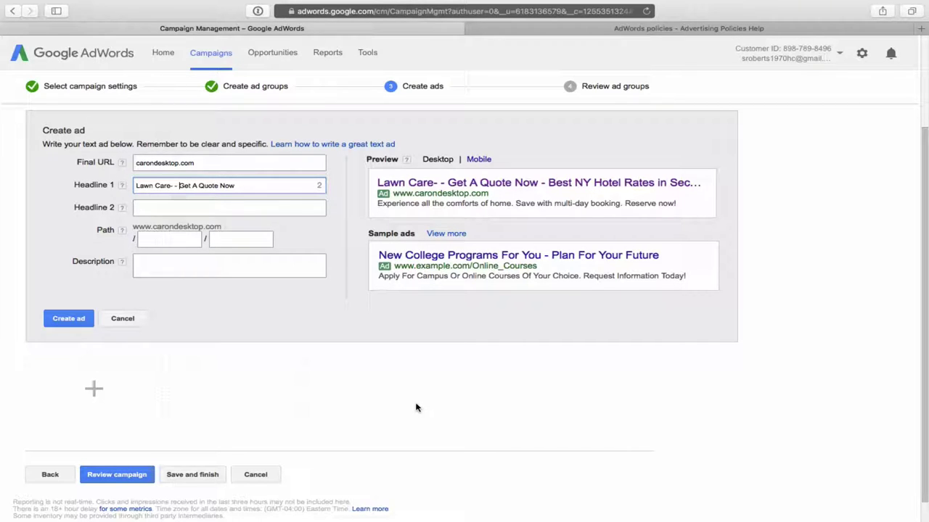
scroll(416, 408, "down", 2)
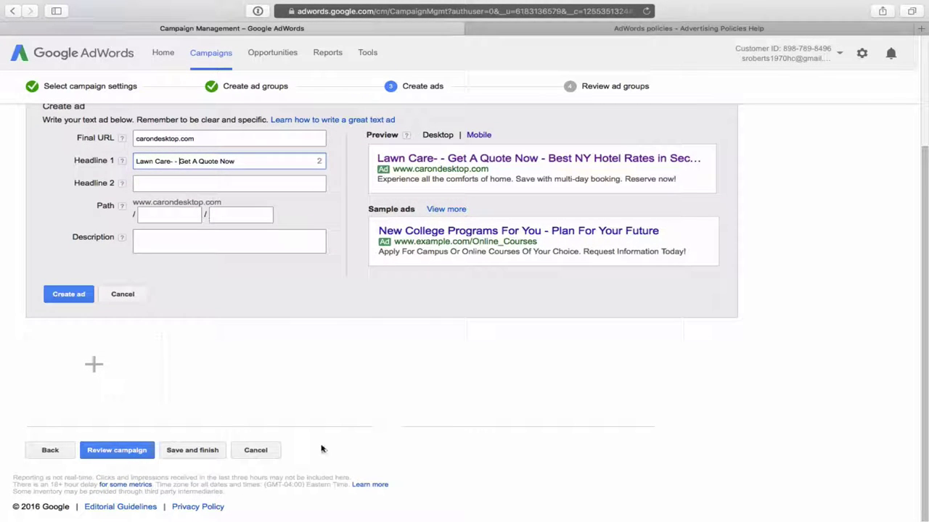
left_click(123, 507)
left_click(682, 29)
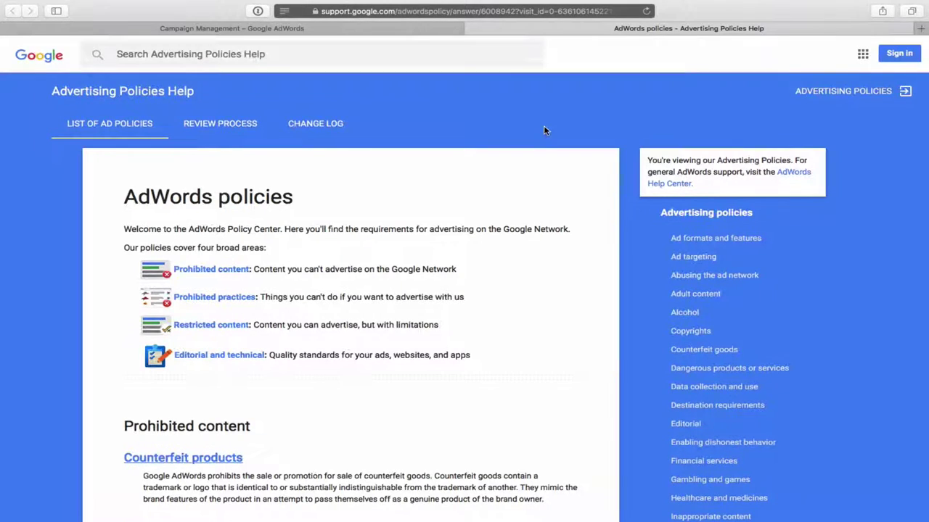
scroll(544, 131, "down", 1)
scroll(545, 130, "up", 1)
scroll(449, 216, "down", 2)
scroll(449, 215, "up", 2)
scroll(450, 215, "down", 3)
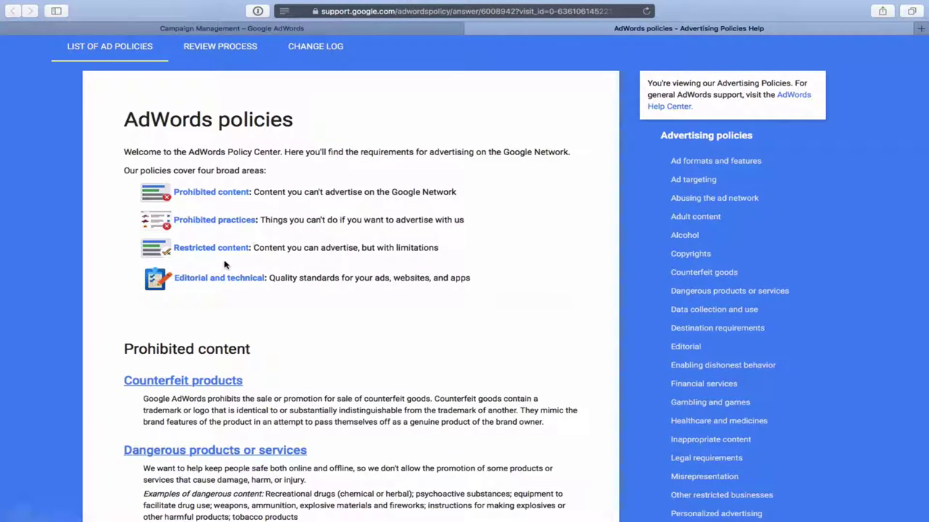
Read through the policies on prohibited content, prohibited practices, restricted content, and editorial and technical requirements, and return to the start of the page.
scroll(381, 383, "down", 5)
scroll(381, 383, "down", 5)
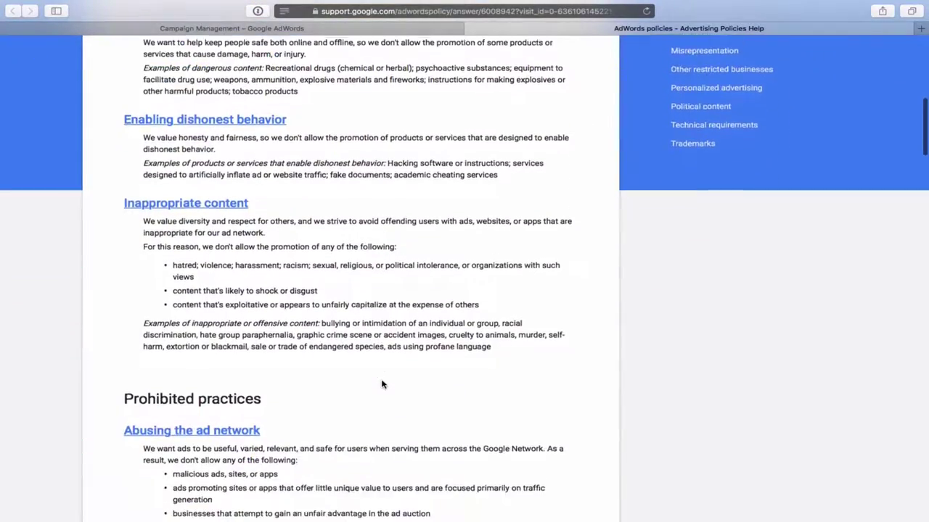
scroll(383, 383, "down", 8)
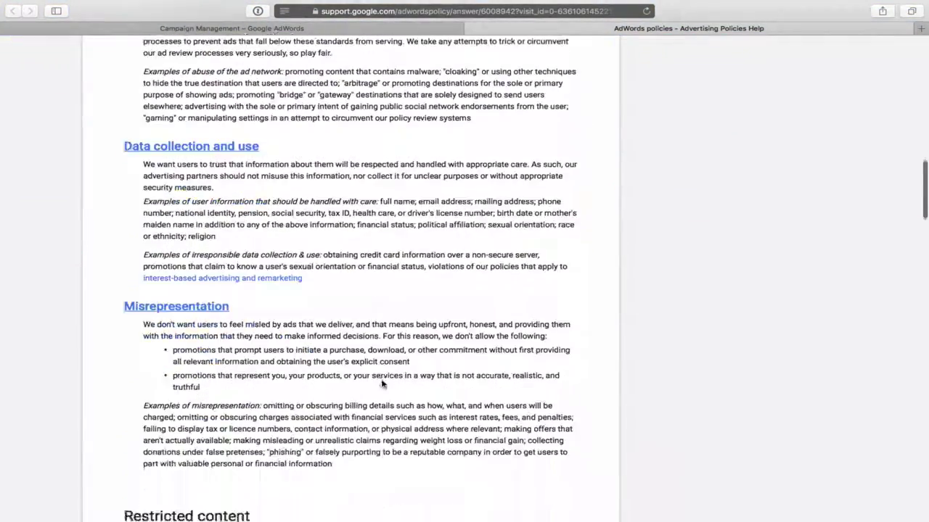
scroll(382, 383, "up", 3)
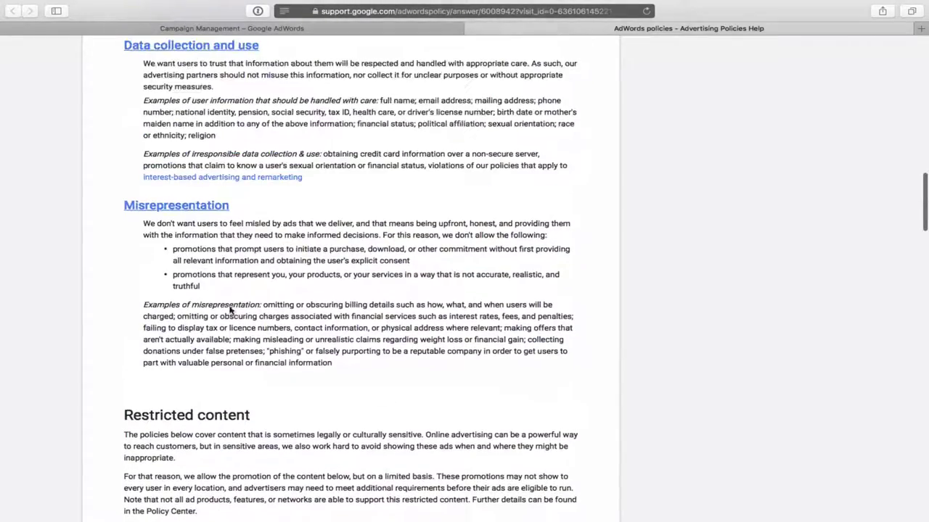
scroll(408, 354, "down", 3)
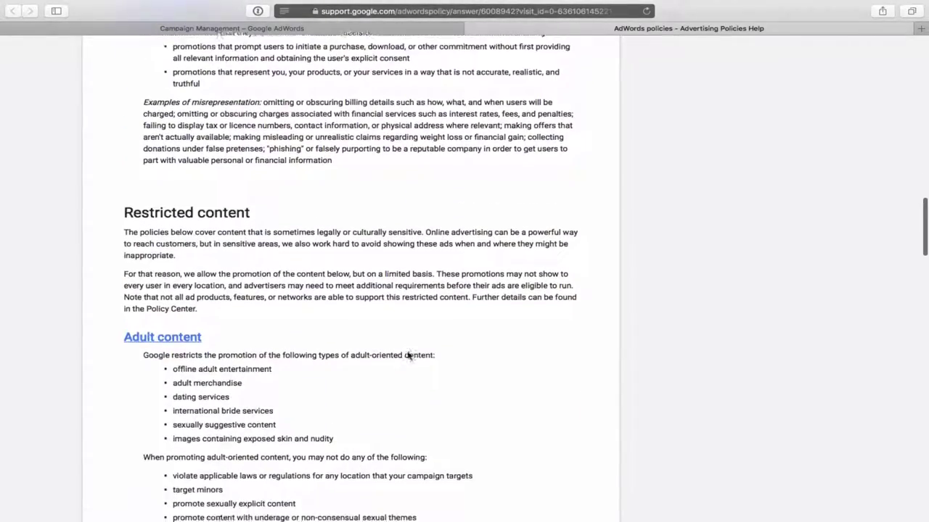
scroll(407, 355, "down", 9)
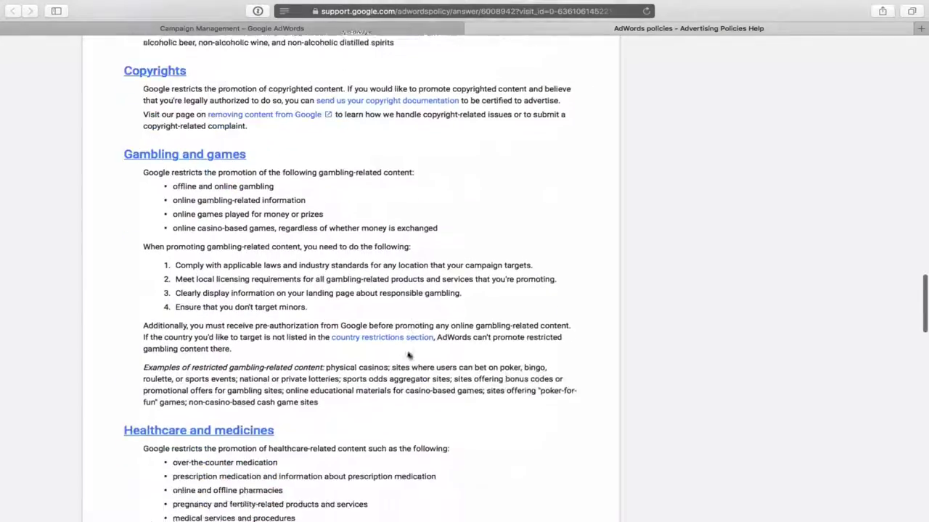
scroll(408, 355, "down", 5)
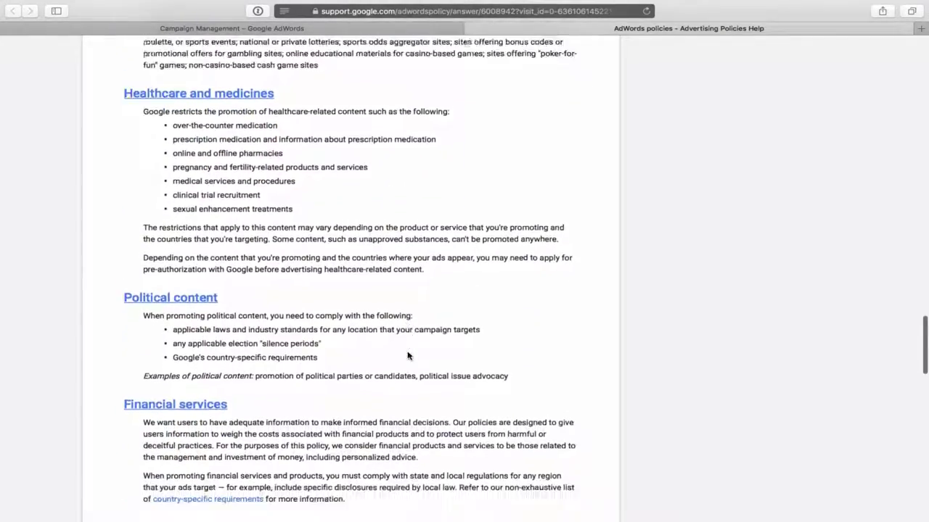
scroll(409, 355, "down", 5)
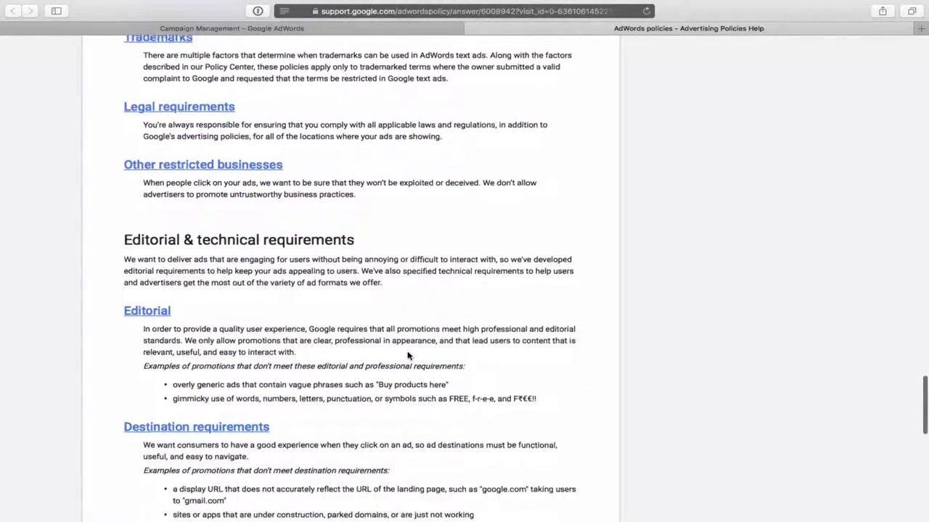
scroll(408, 353, "down", 4)
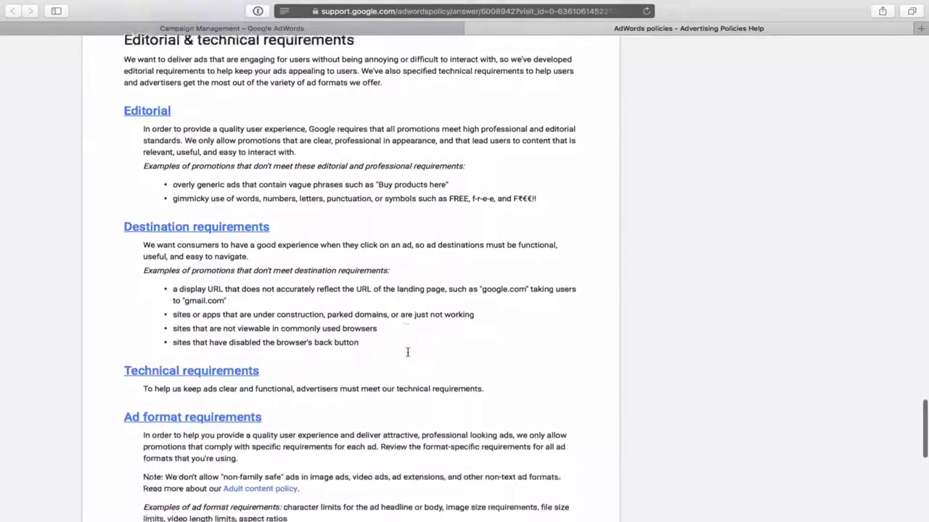
scroll(408, 353, "down", 3)
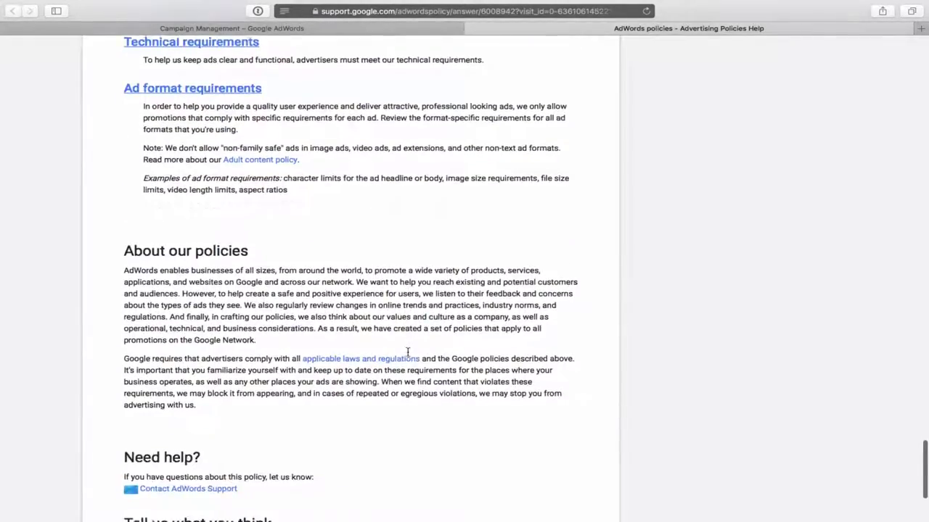
scroll(408, 353, "up", 20)
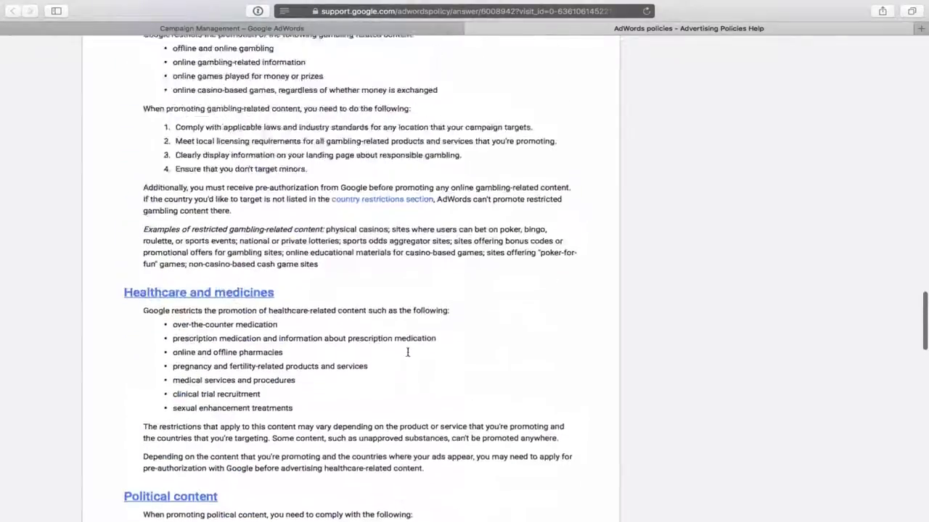
scroll(408, 353, "up", 20)
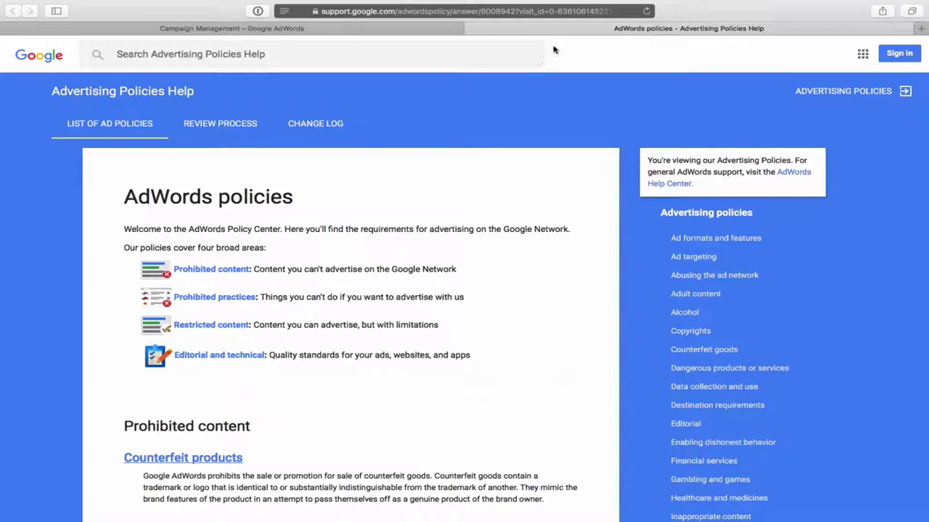
Return to the text ad being created and write "Commercial Or Residential" as its Headline 2.
left_click(384, 28)
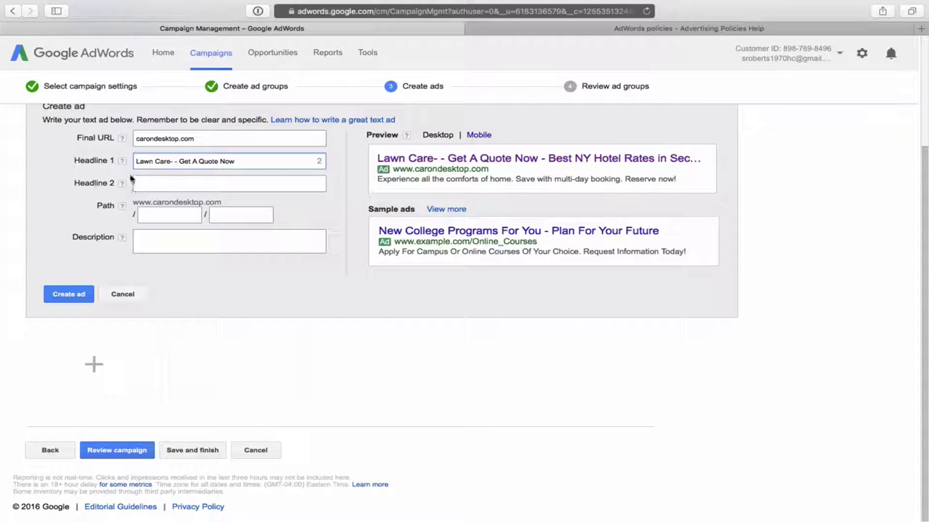
left_click(180, 162)
left_click(149, 186)
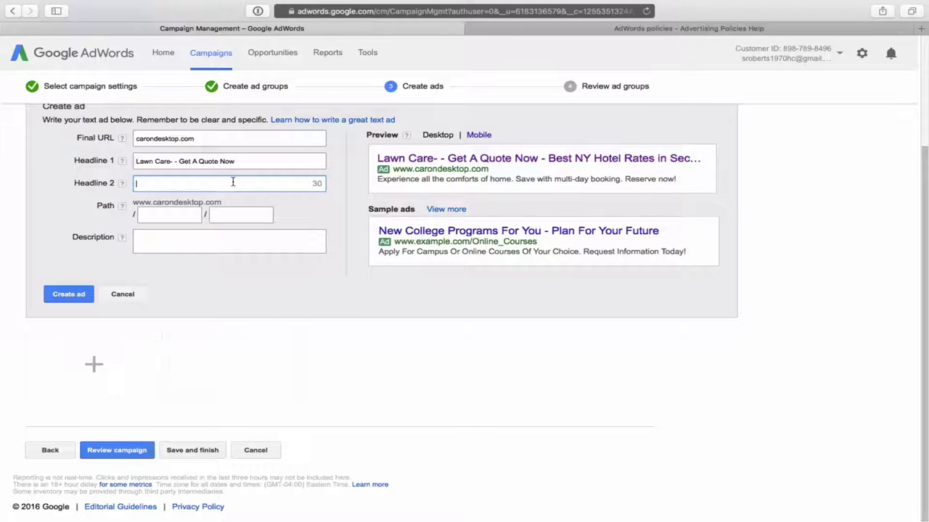
type("Commercial Or Resi")
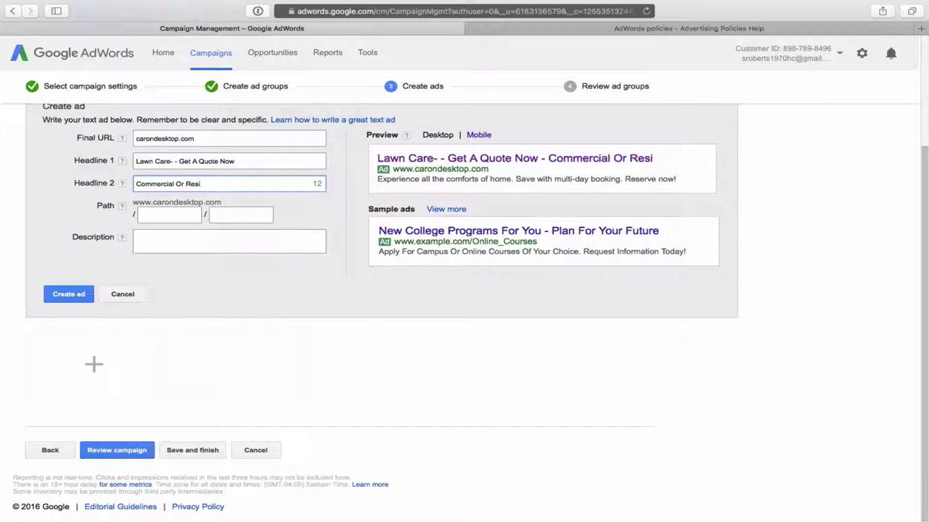
type("dential")
Write "Serving Toronto for over 20 years. A name you can trust." as the description of the text ad.
left_click(158, 238)
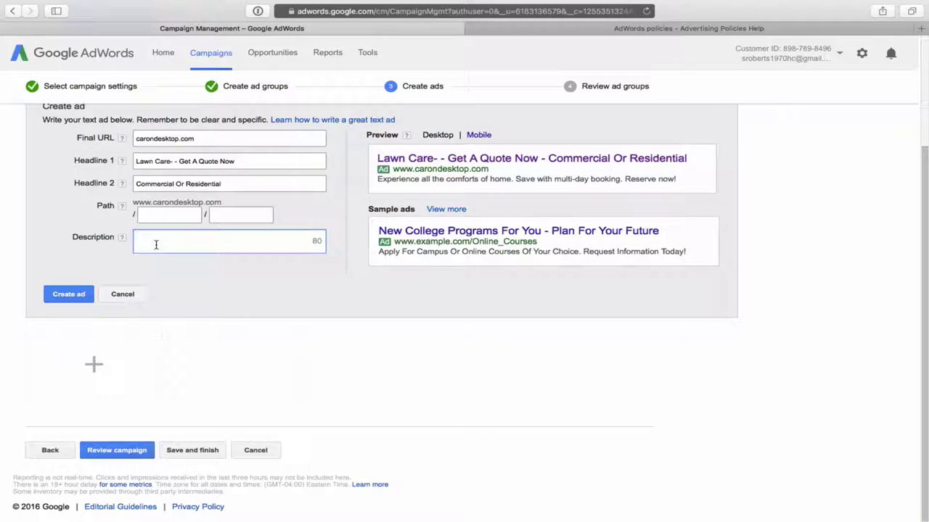
type("Serving ")
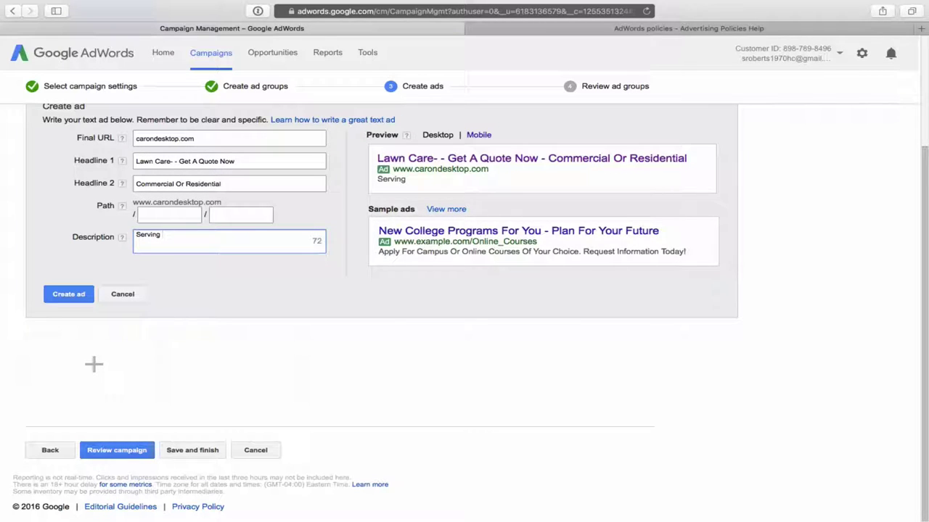
type("Toronto for over")
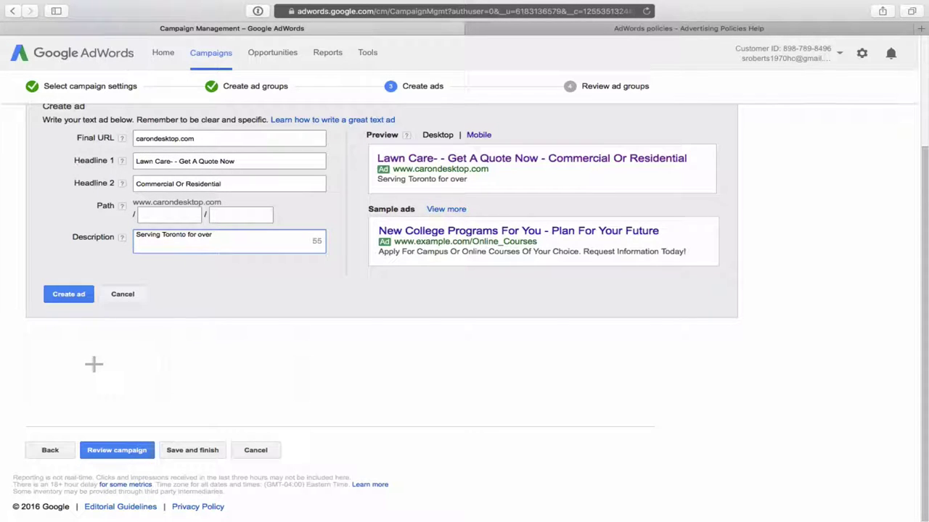
type("ears.")
type("A name yo")
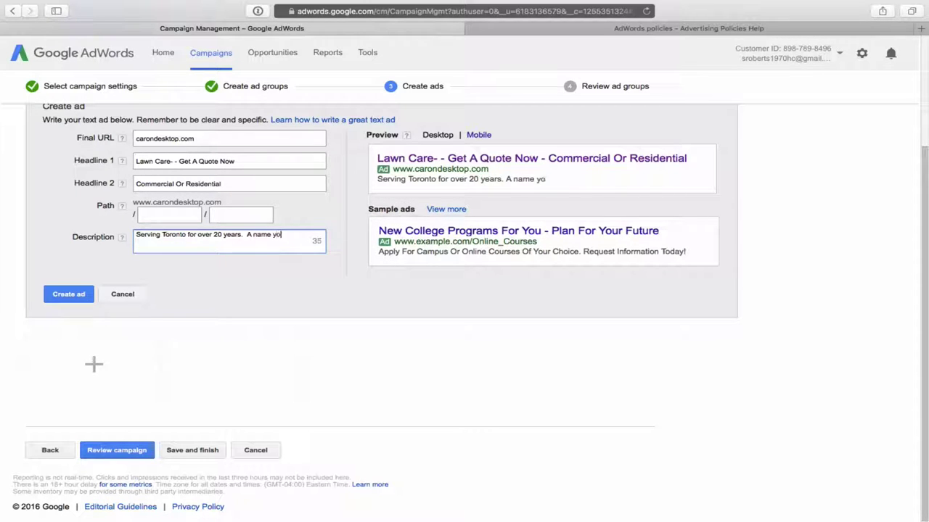
type("u can trust.")
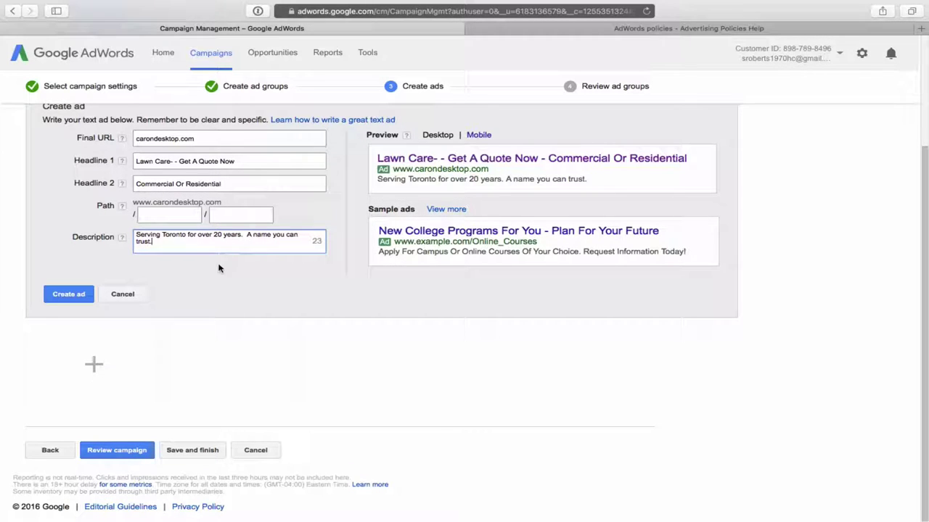
Create the text ad for the Mowing Services ad group, and save and finish the campaign from its review.
scroll(286, 374, "down", 1)
left_click(69, 295)
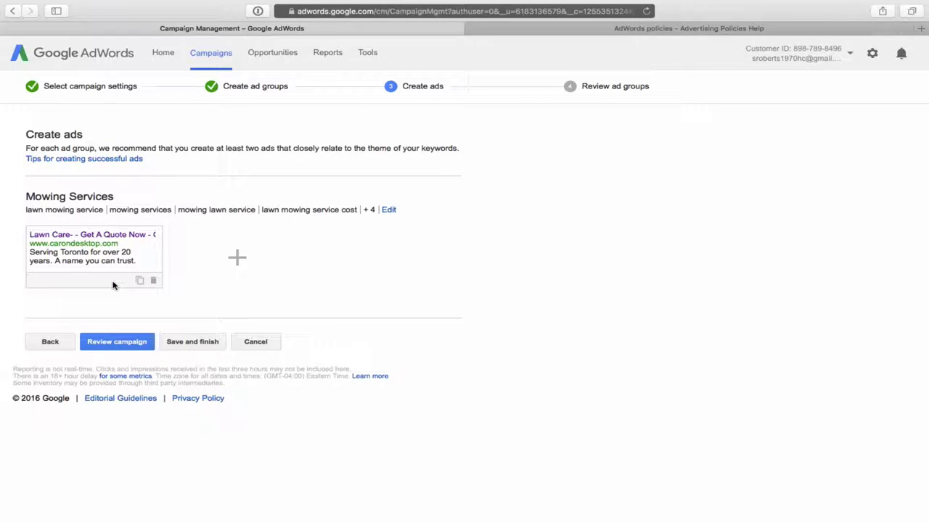
left_click(120, 347)
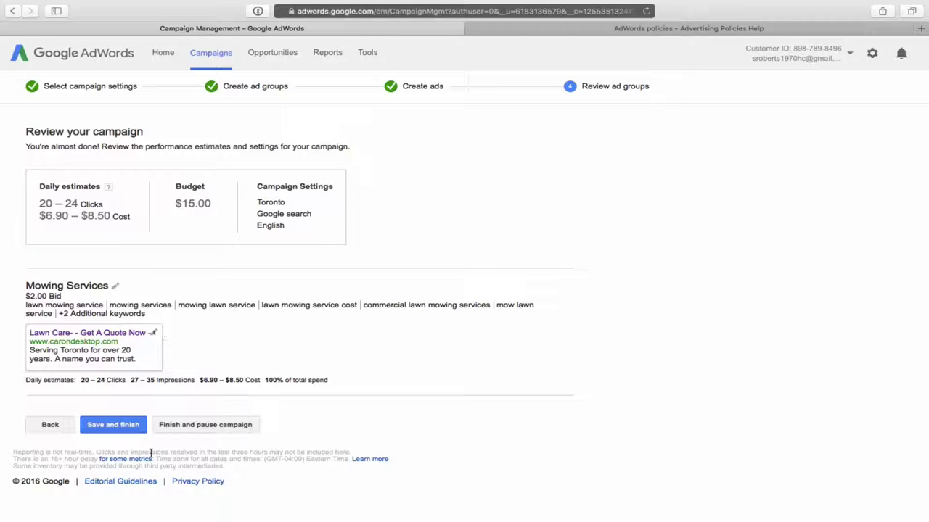
left_click(113, 425)
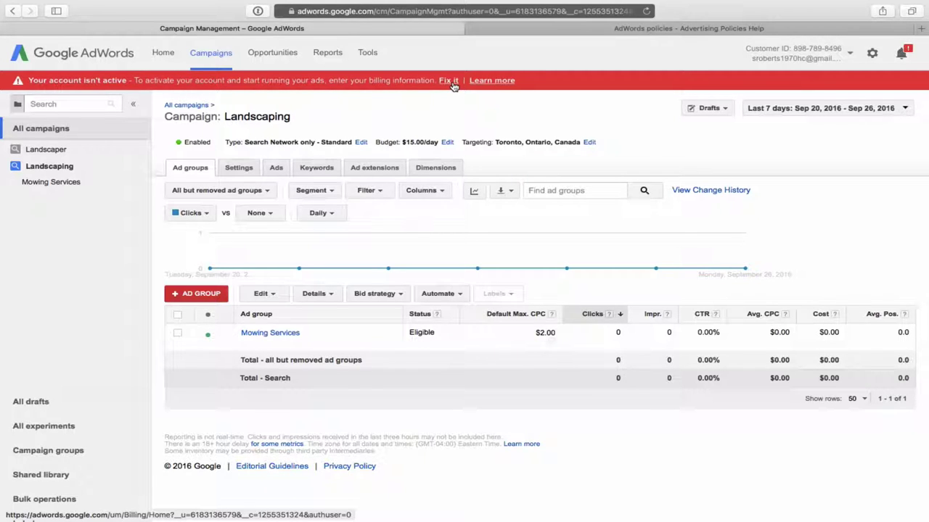
Open the account's billing setup for United States and look over the address, contact, payment method and terms sections of the form.
left_click(449, 81)
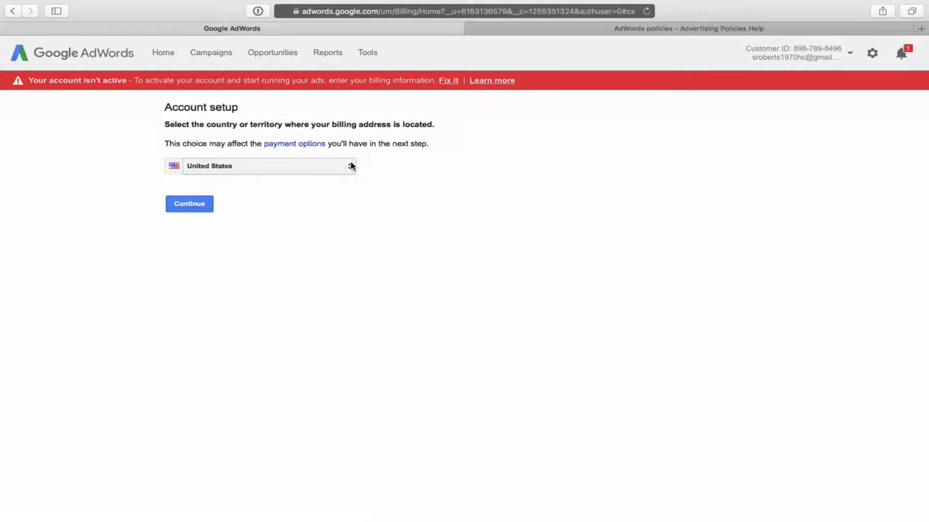
left_click(190, 206)
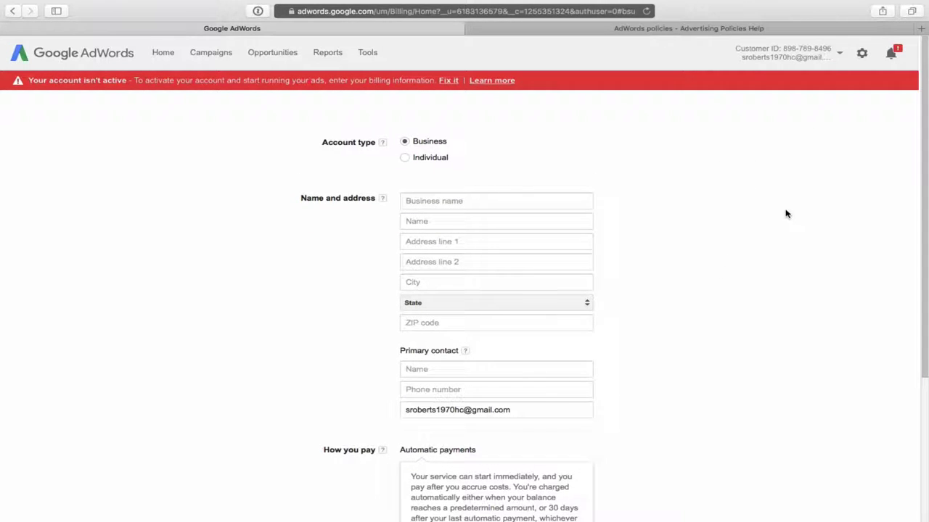
left_click(410, 215)
scroll(755, 296, "down", 1)
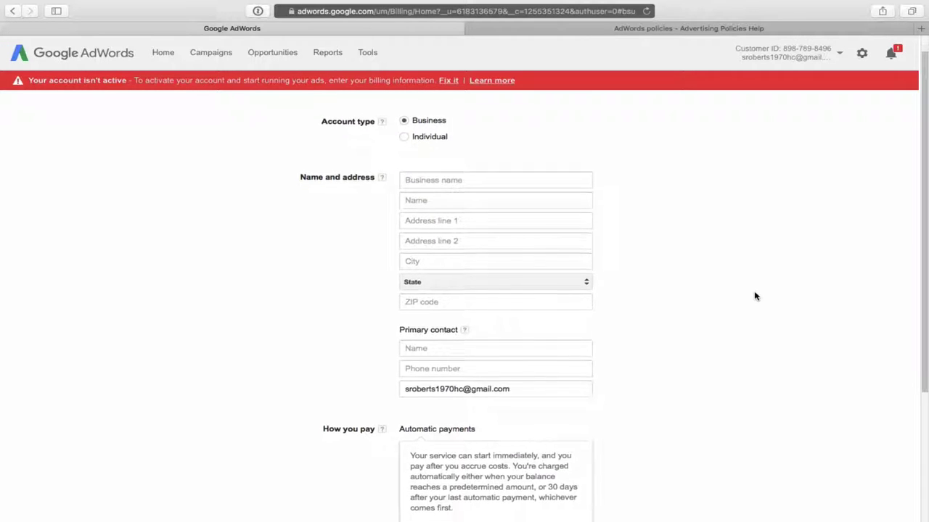
scroll(755, 296, "down", 1)
scroll(755, 296, "up", 2)
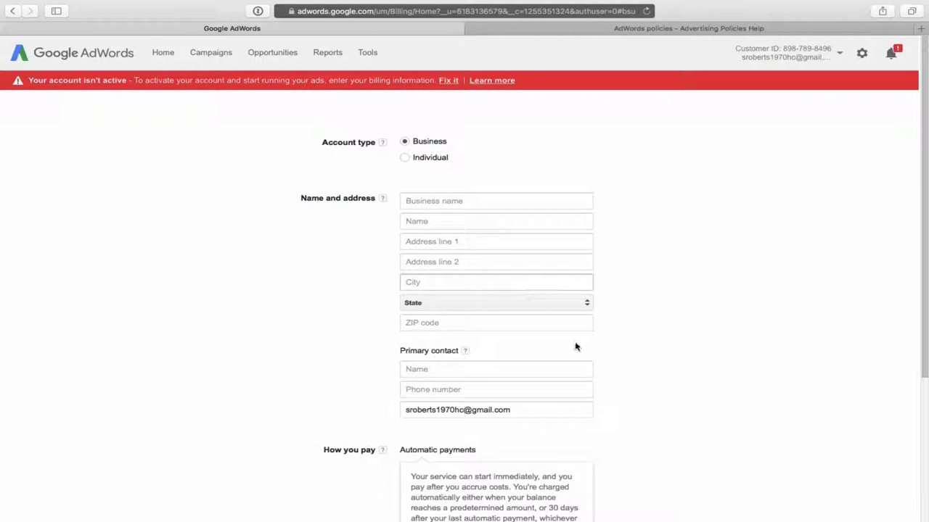
scroll(576, 347, "down", 5)
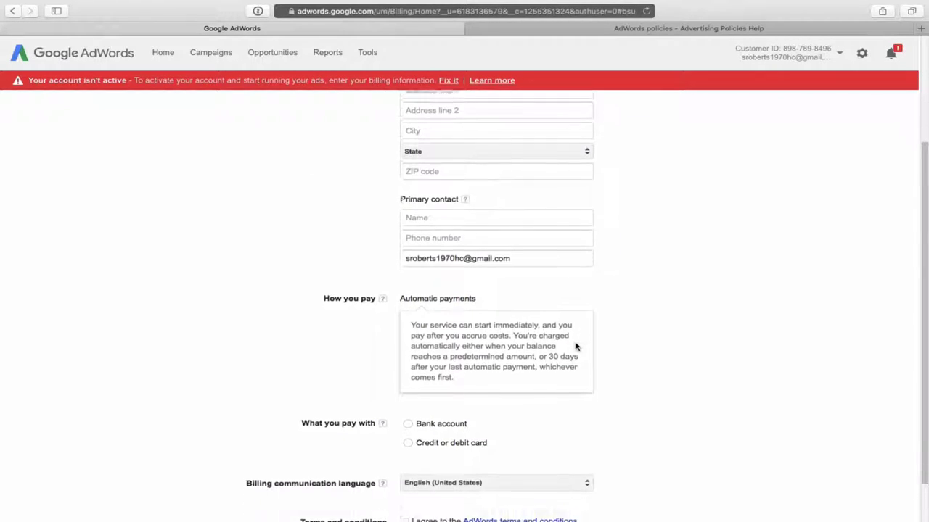
scroll(575, 347, "down", 1)
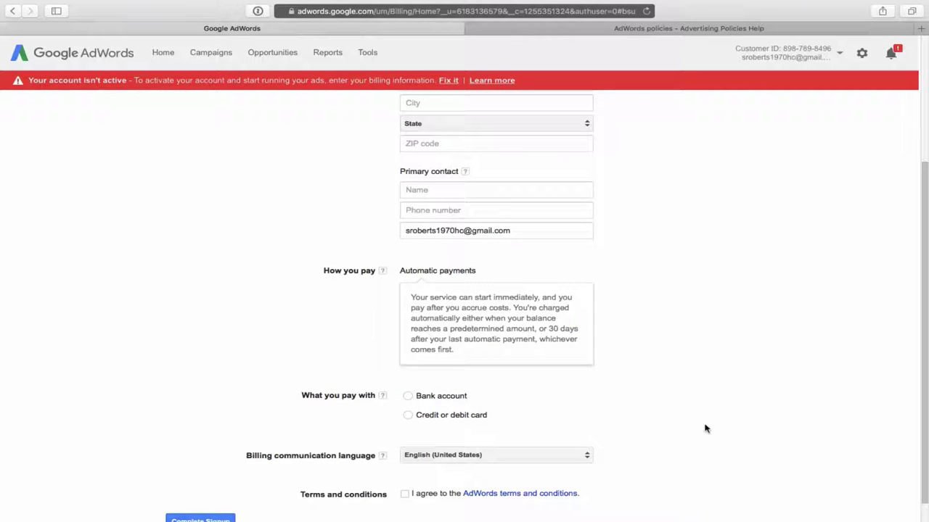
scroll(722, 431, "down", 1)
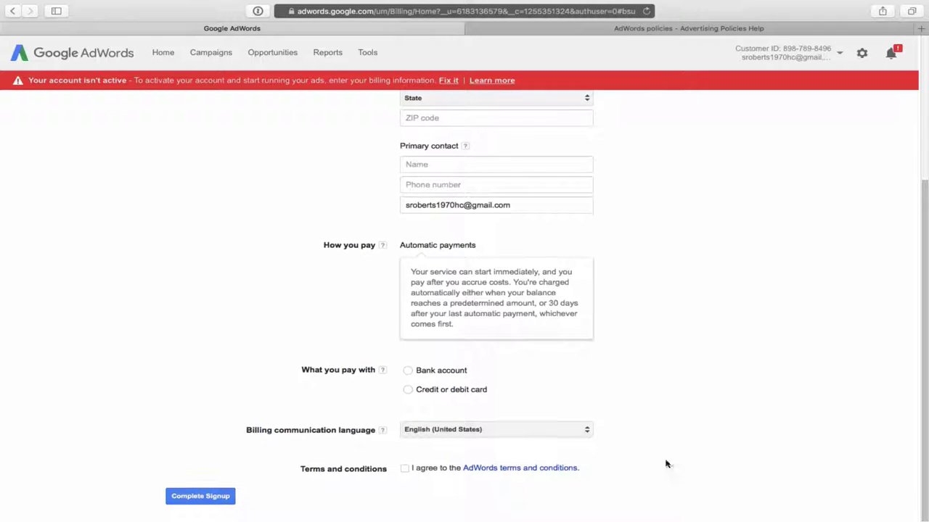
scroll(771, 440, "up", 3)
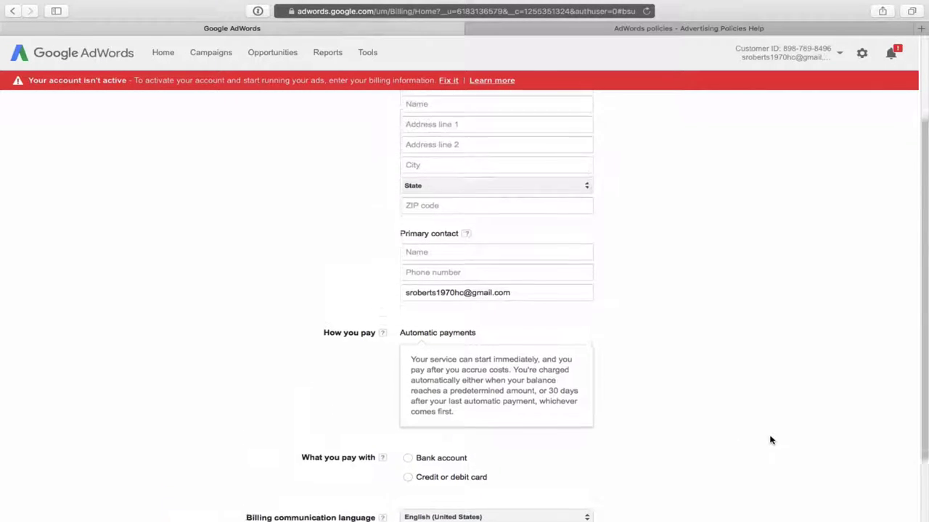
scroll(771, 441, "up", 1)
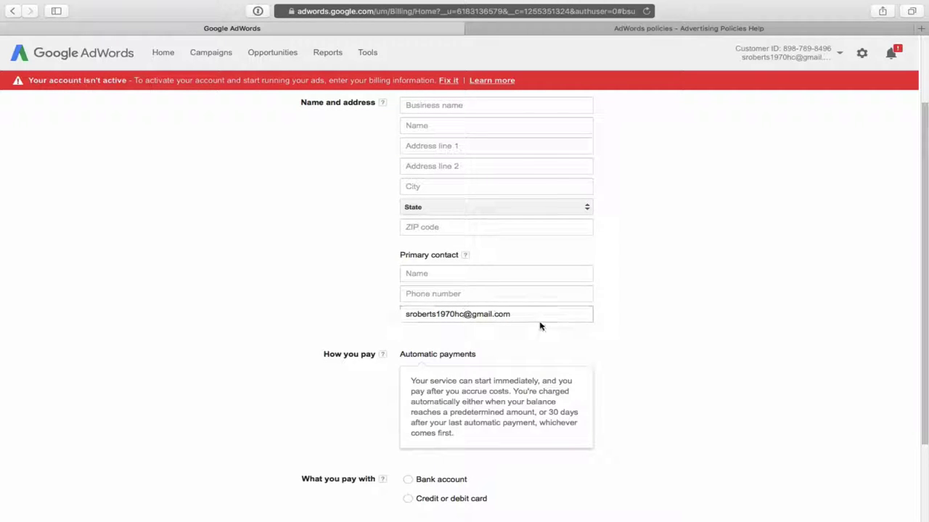
scroll(624, 331, "up", 3)
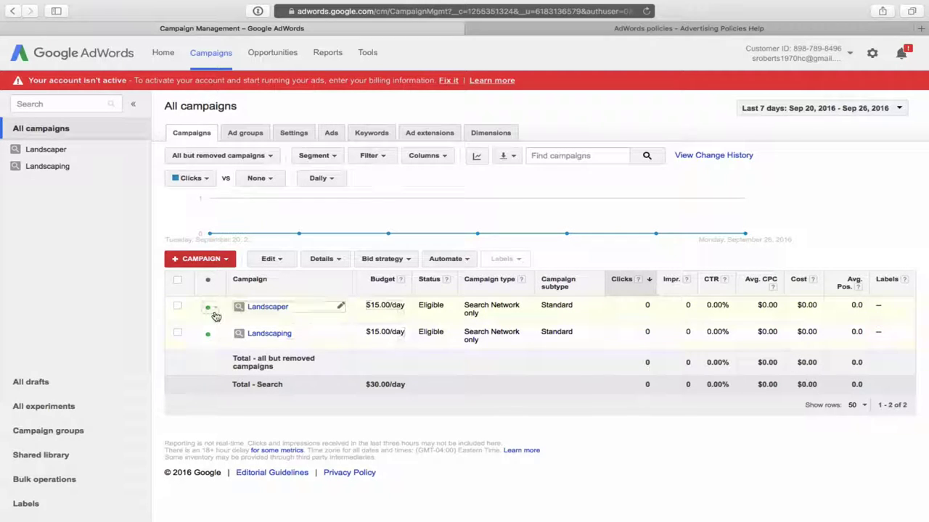
Pause the Landscaper campaign in the list of all campaigns and enable it again.
left_click(212, 309)
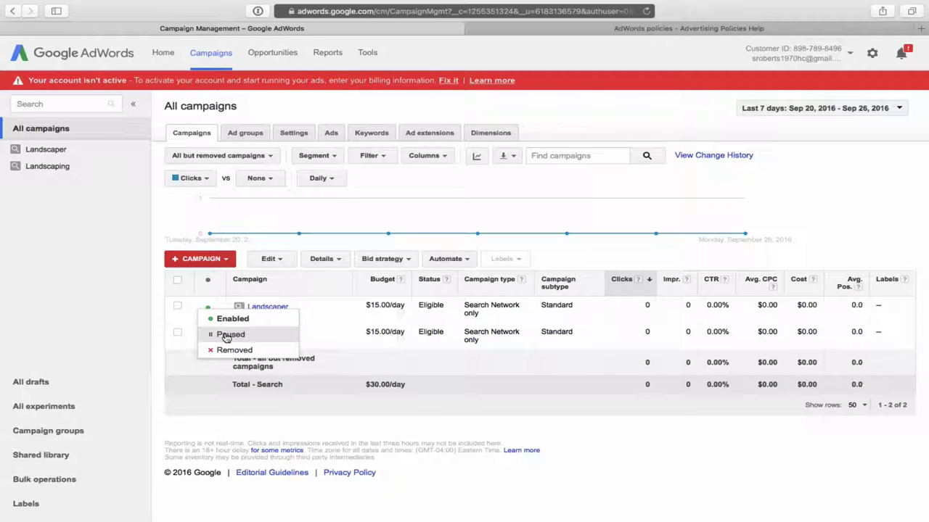
left_click(221, 337)
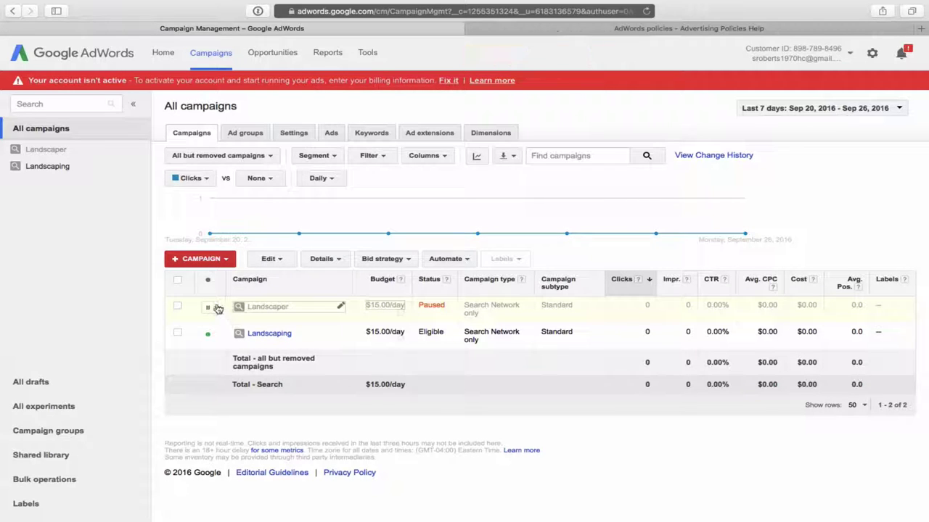
left_click(209, 308)
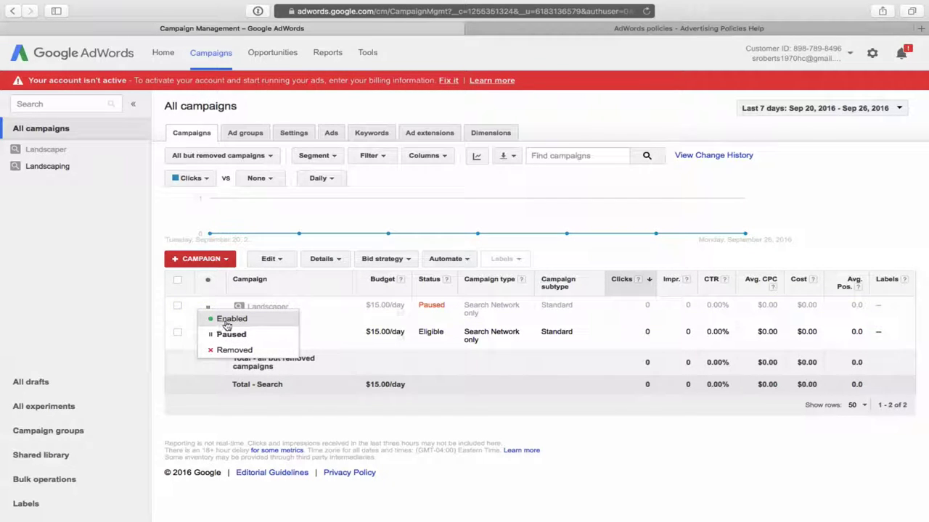
left_click(226, 323)
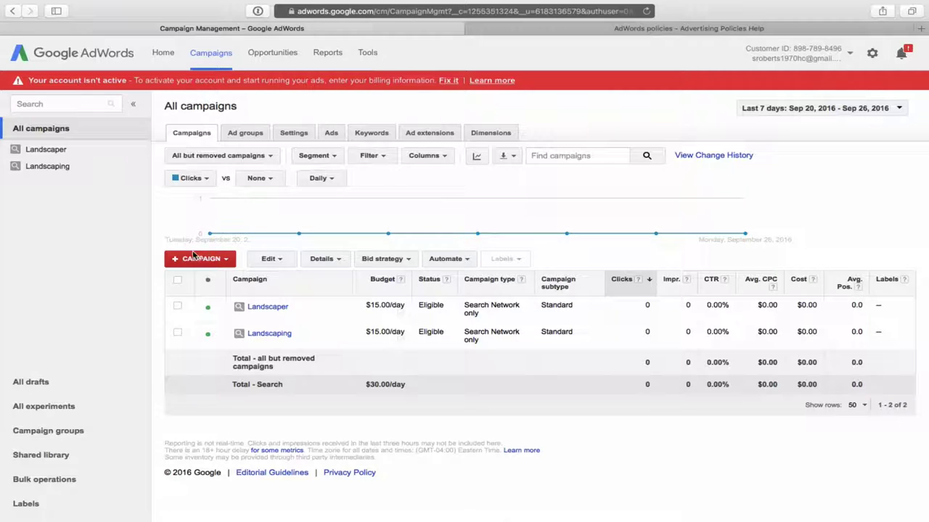
View the account's reports page, exiting the step-by-step guide on visualizing data.
left_click(328, 53)
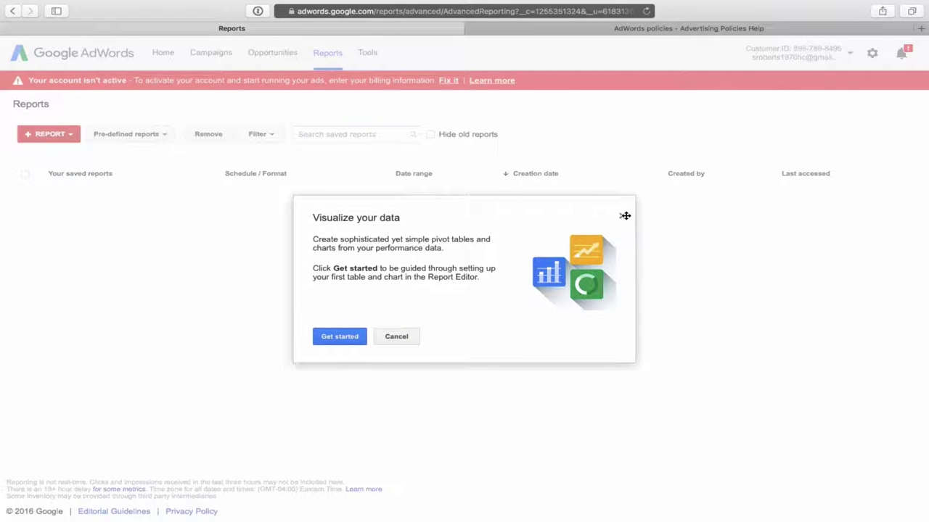
left_click(623, 217)
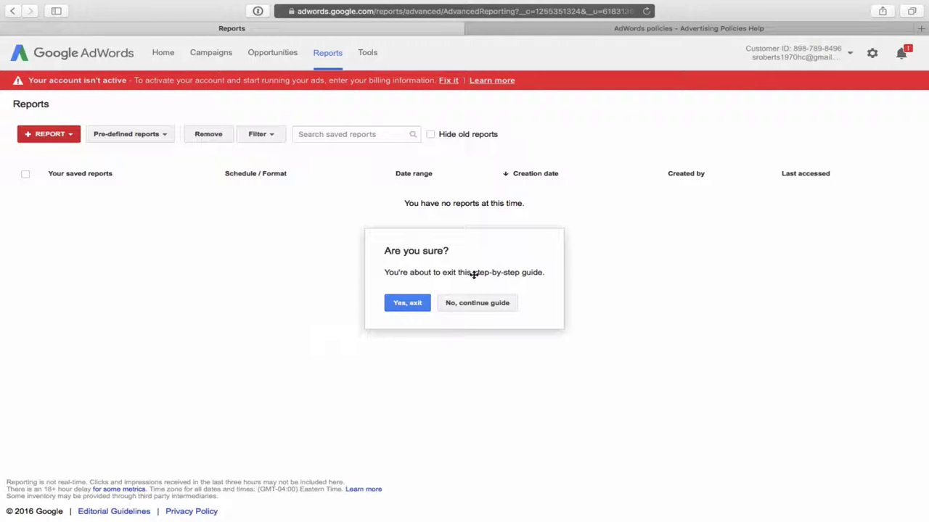
left_click(403, 305)
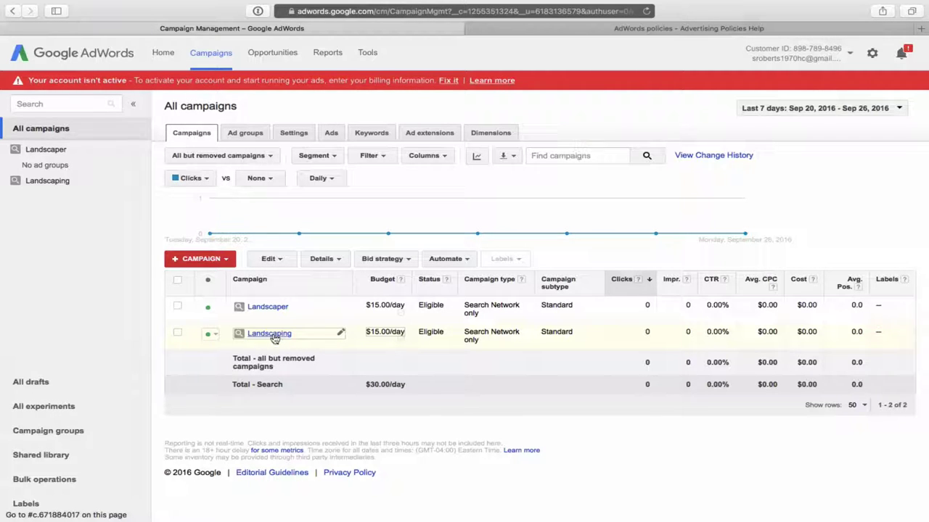
Open the Landscaping campaign's keywords and compare each keyword's status and first page bid estimate with its maximum CPC.
left_click(270, 336)
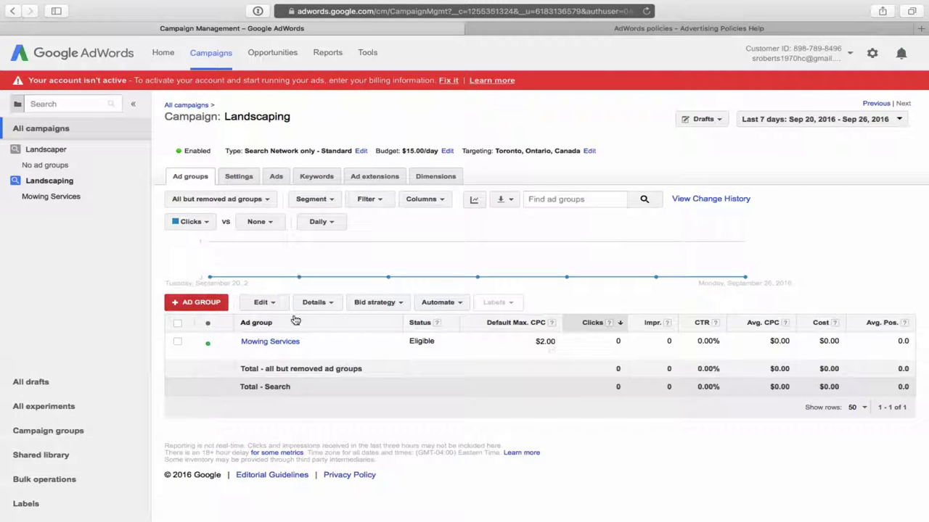
left_click(319, 179)
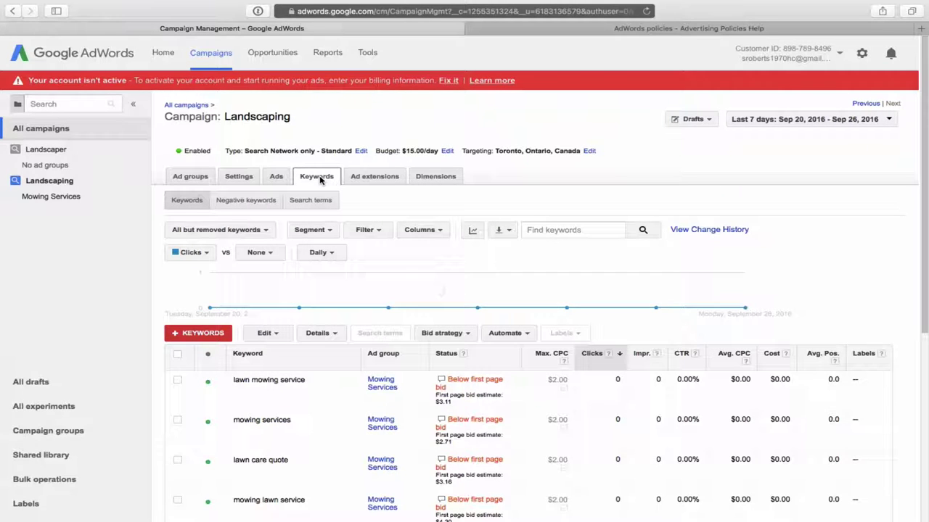
scroll(492, 292, "down", 5)
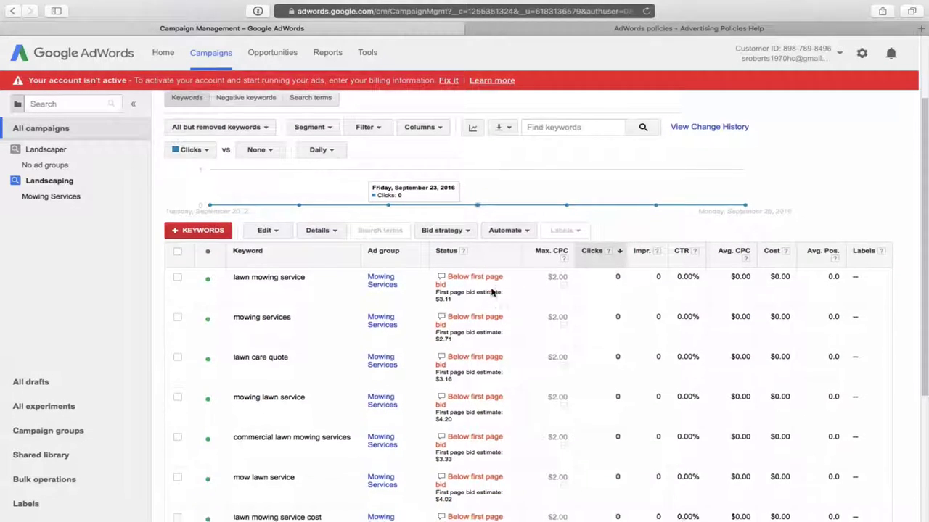
scroll(491, 291, "down", 1)
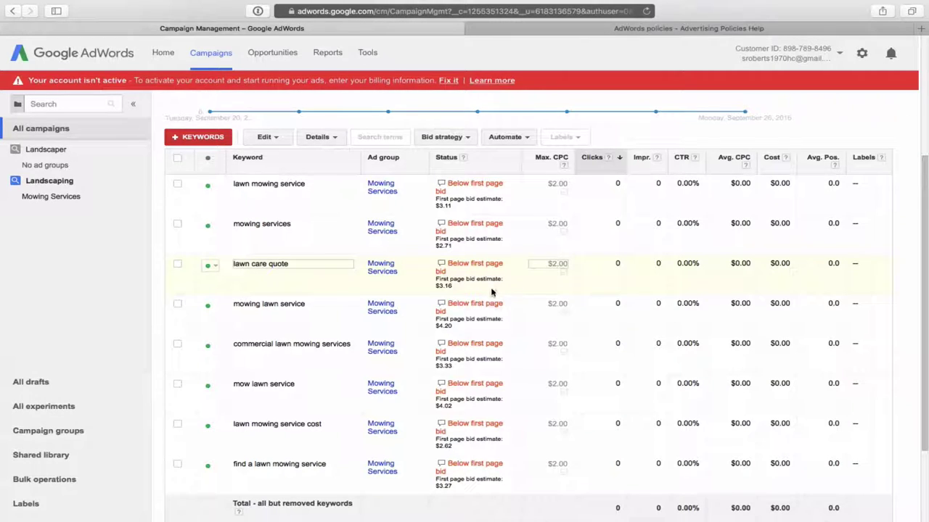
scroll(492, 291, "down", 2)
scroll(492, 291, "up", 4)
scroll(492, 291, "up", 1)
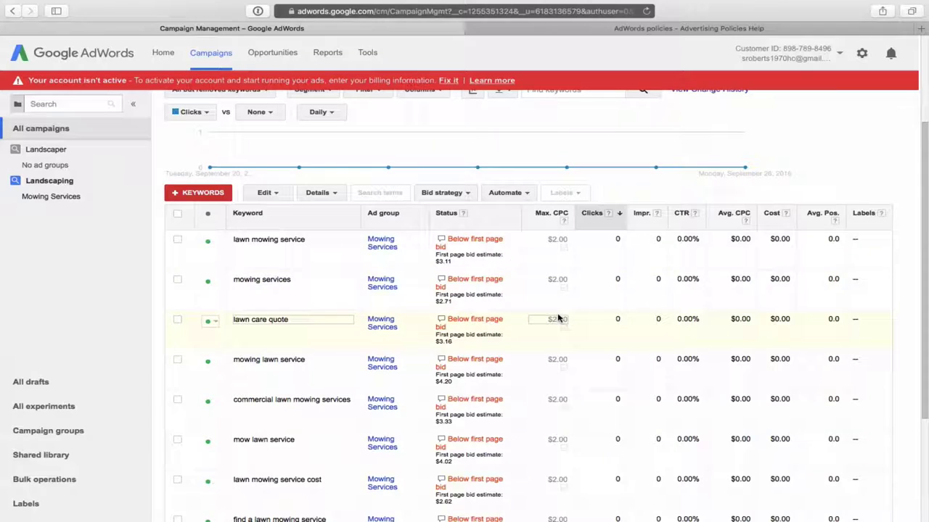
scroll(555, 319, "down", 1)
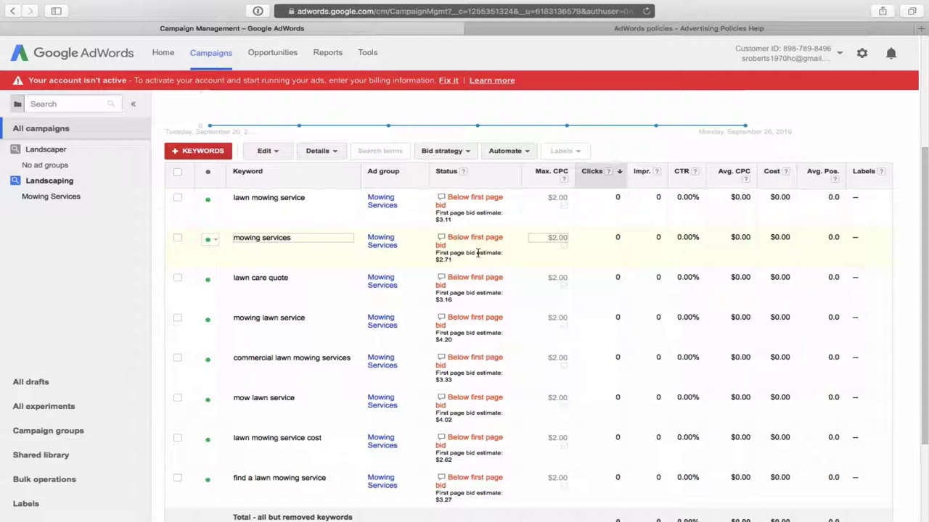
scroll(488, 293, "up", 3)
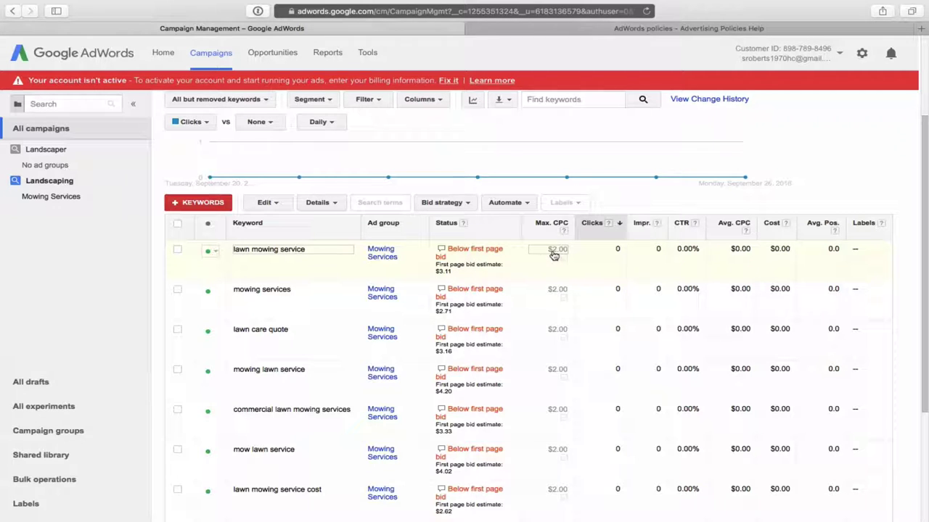
Set the keyword-specific maximum CPC for "lawn mowing service" to $3.50 and review the other keywords' statuses and first page bid estimates.
left_click(559, 251)
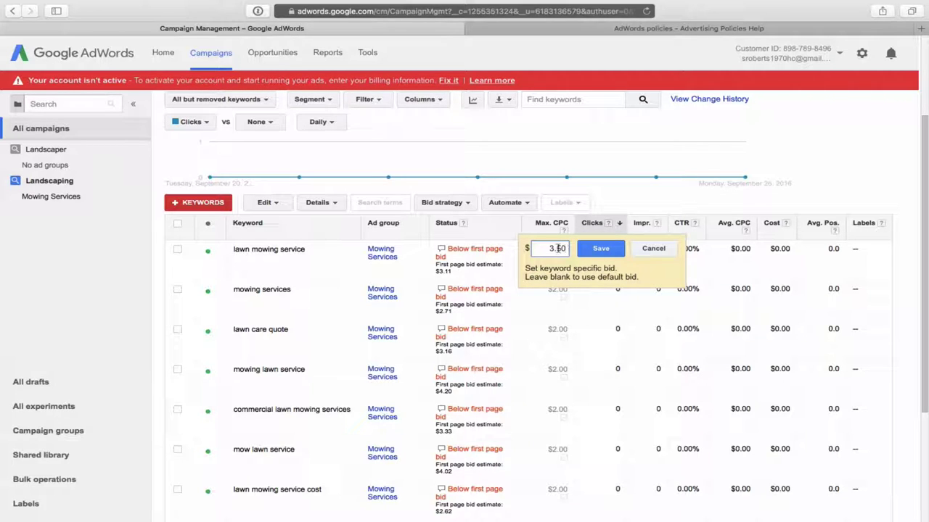
left_click(603, 254)
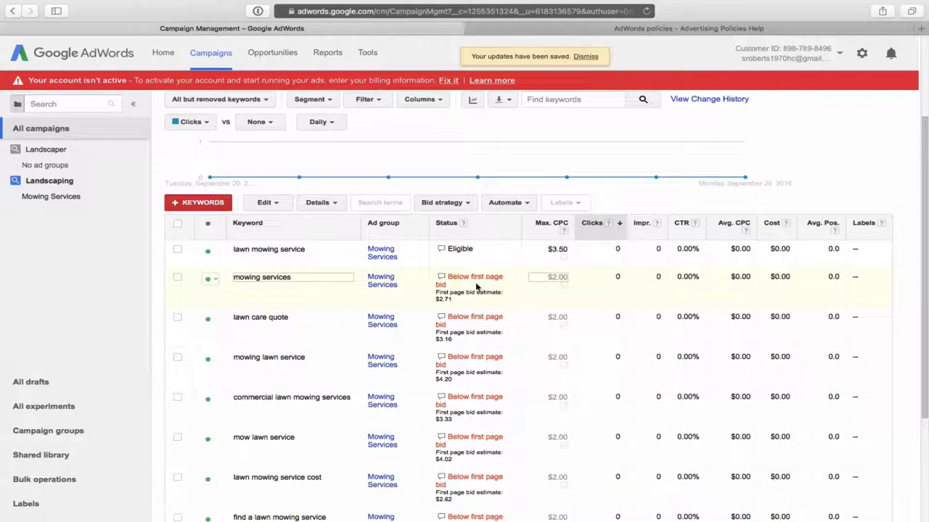
scroll(471, 394, "down", 3)
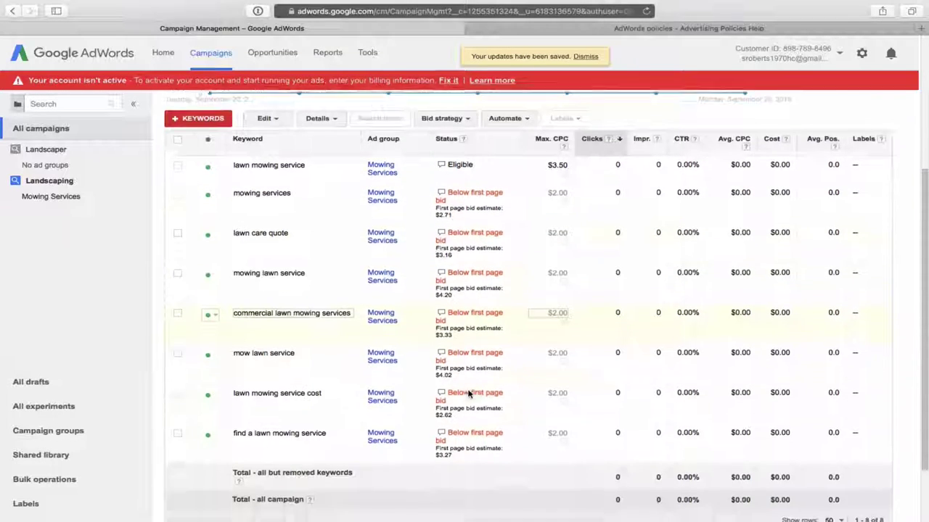
scroll(468, 394, "down", 2)
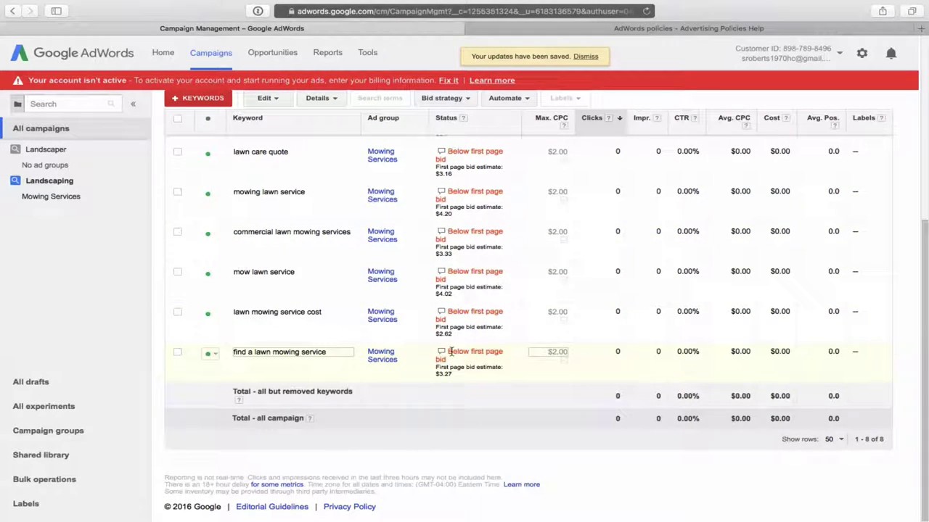
scroll(450, 352, "up", 3)
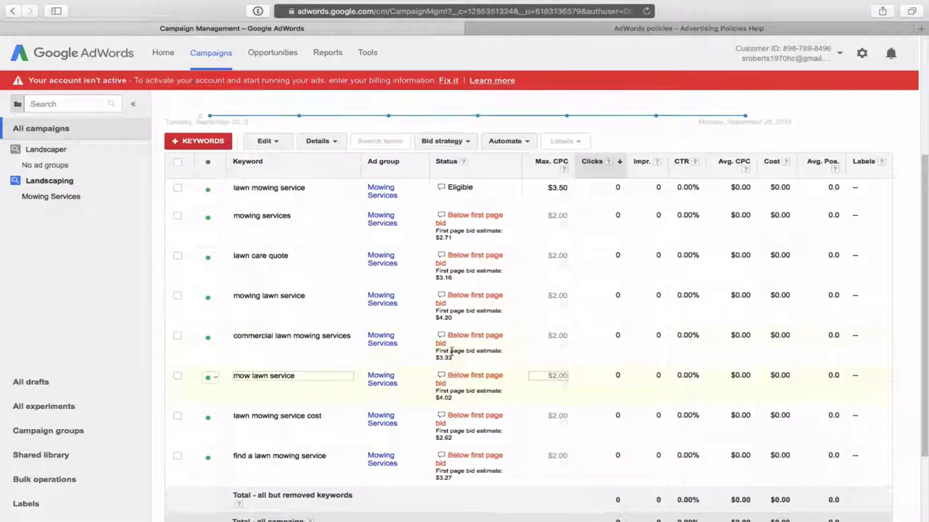
scroll(451, 352, "up", 1)
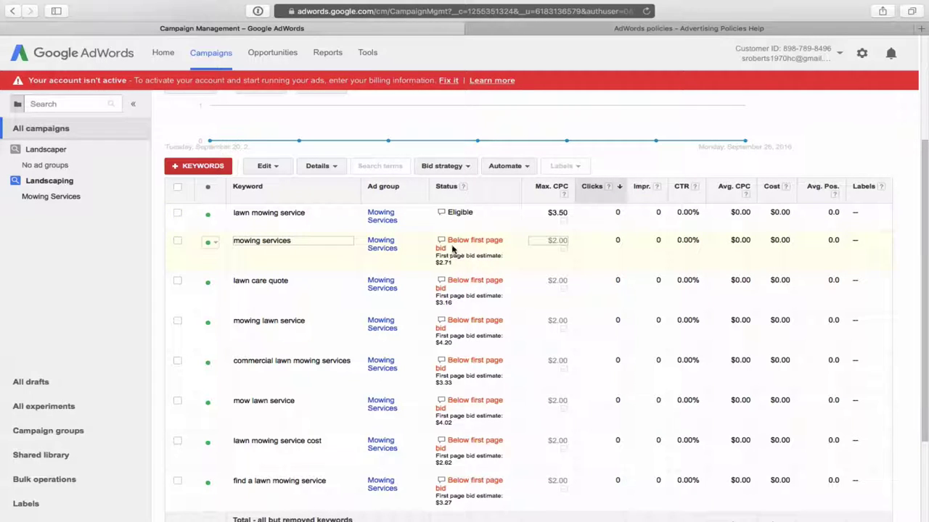
Set a keyword-specific maximum CPC of $3.03 for "mowing services" and save the bid.
left_click(559, 245)
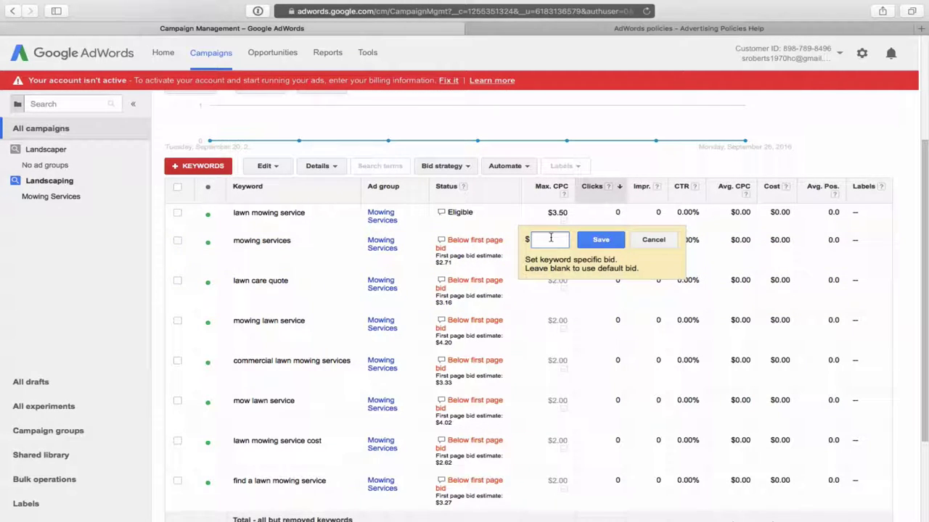
type("3.03")
left_click(600, 242)
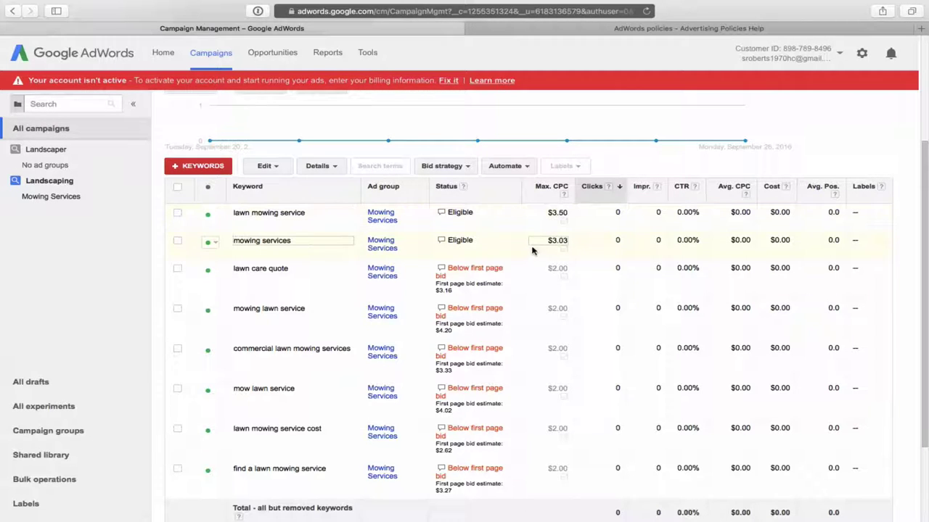
scroll(559, 290, "down", 1)
scroll(559, 290, "down", 1)
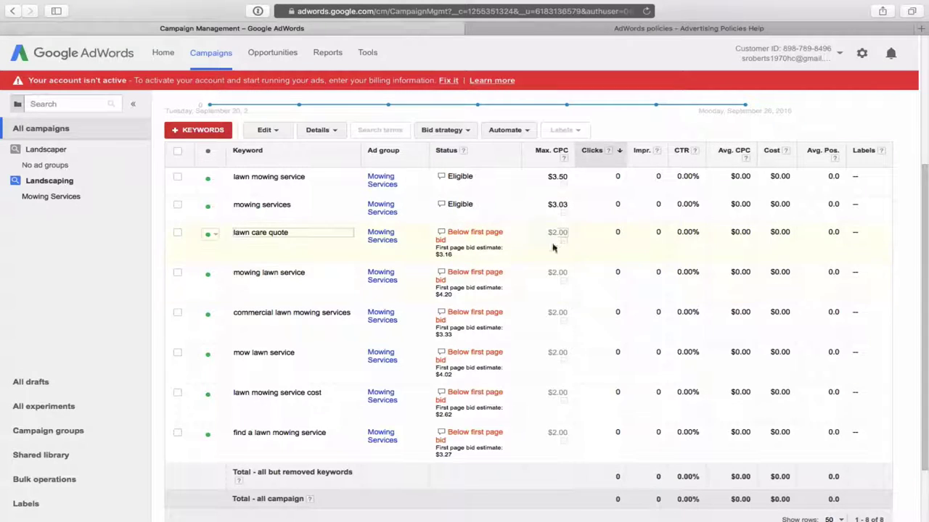